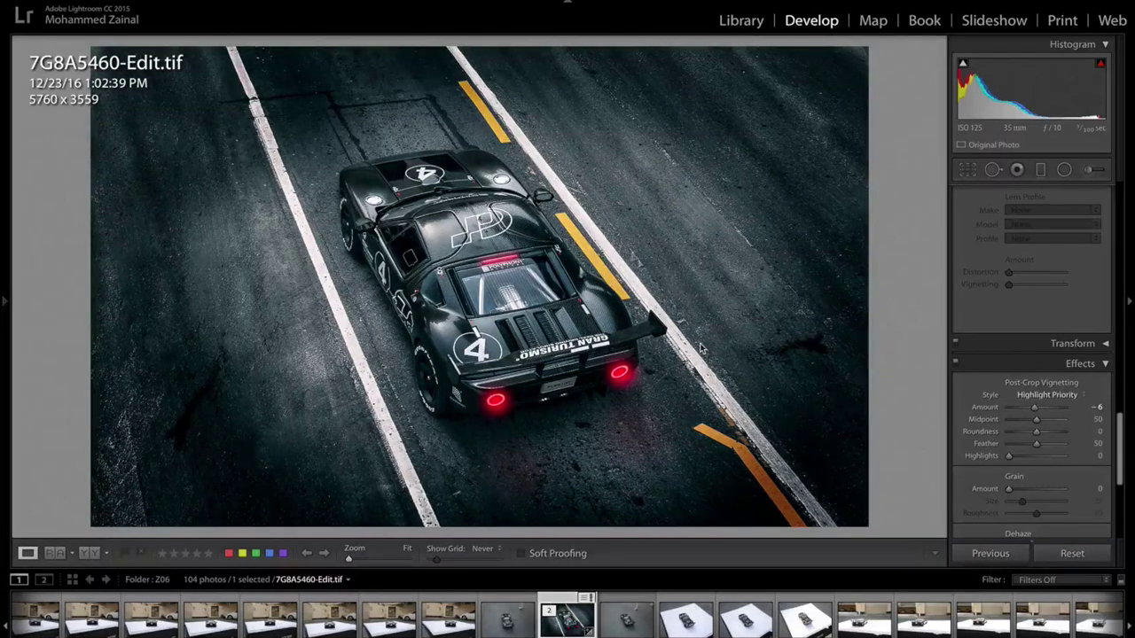
Step: View the raw car photo at 1:1 and 1:2, then return to the 7G8A5460-Edit.tif composite
left_click(627, 621)
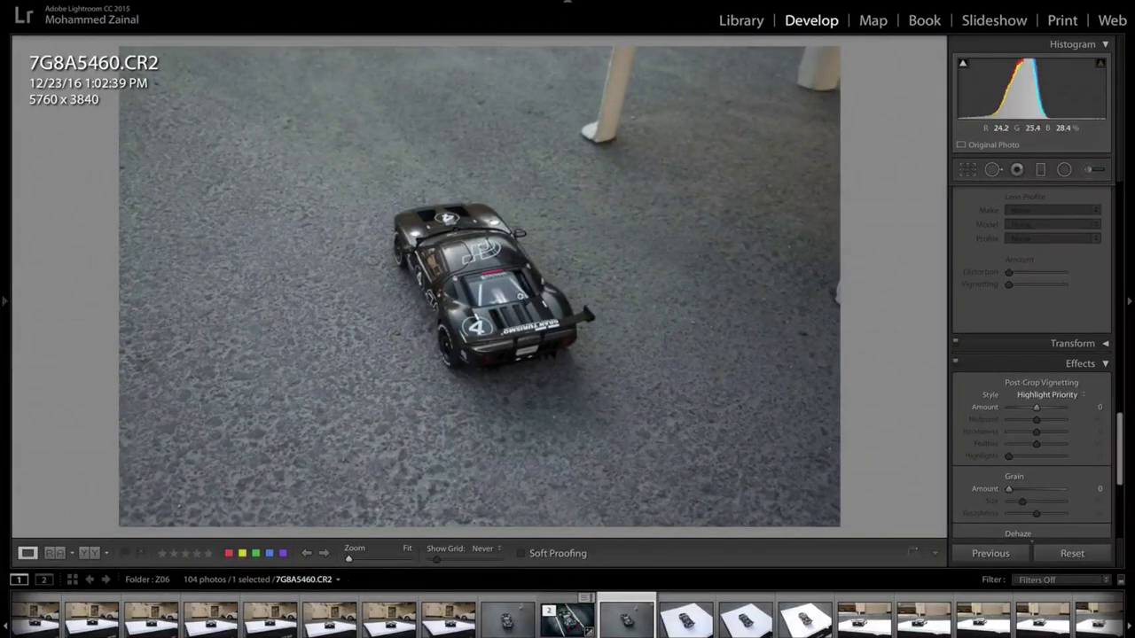
left_click(523, 291)
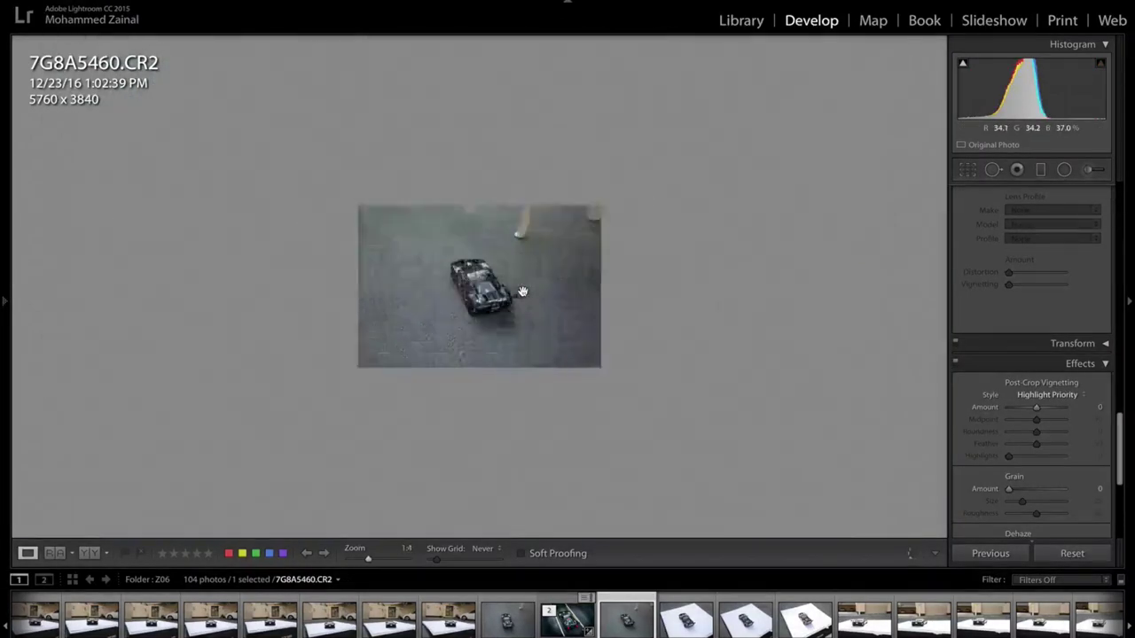
key("ctrl+minus")
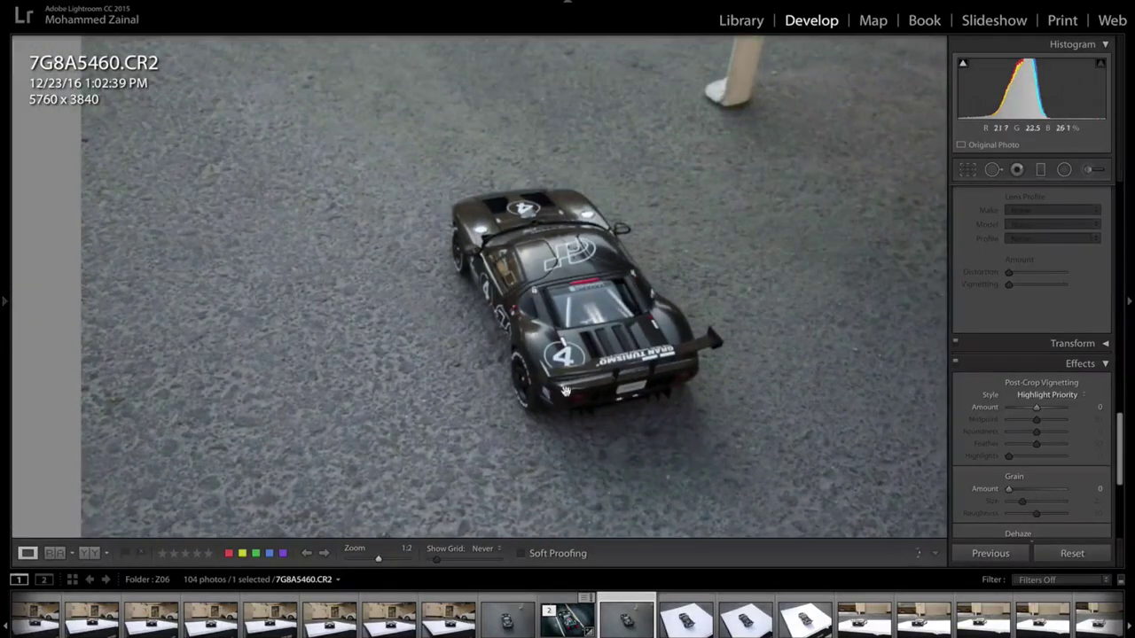
left_click(570, 623)
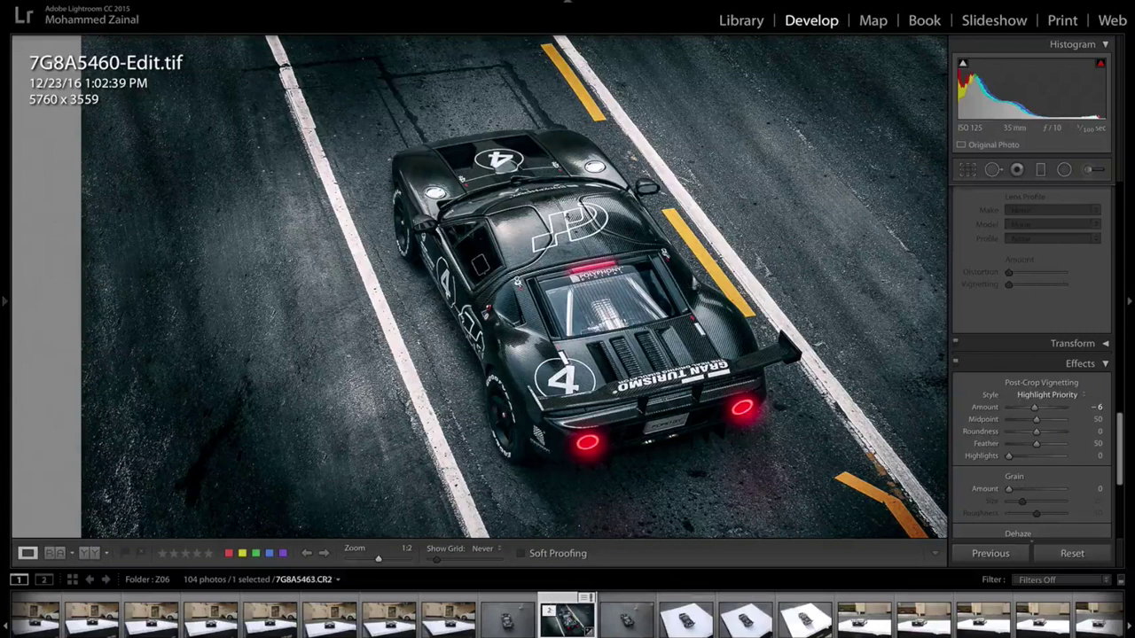
Step: Switch to the road composite in Photoshop and zoom out
mouse_move(874, 625)
left_click(993, 631)
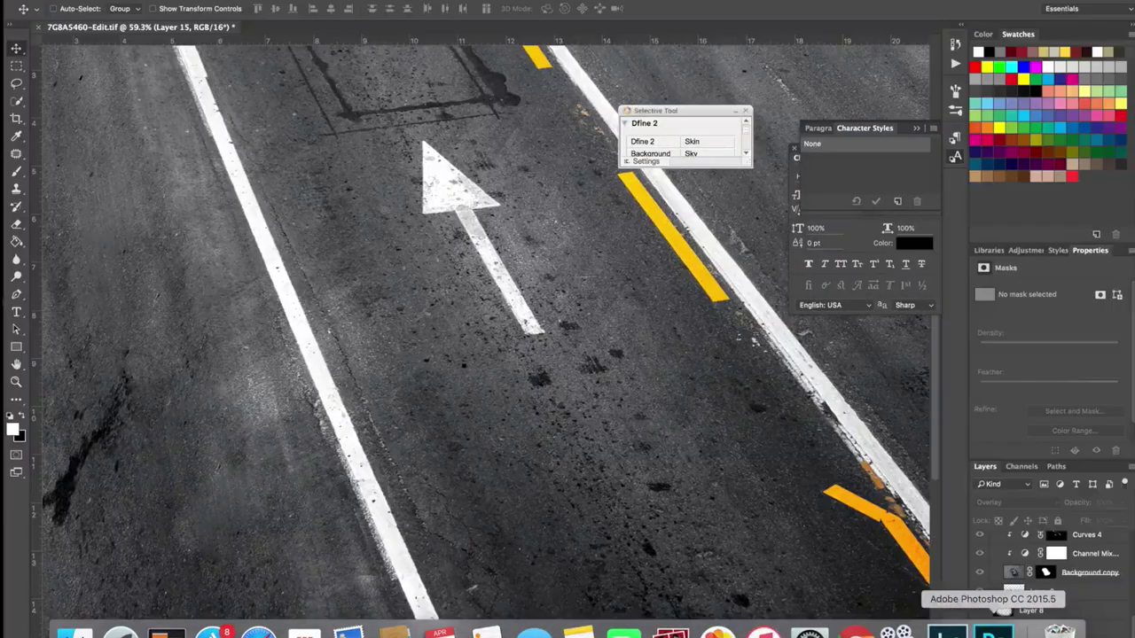
scroll(717, 452, "down", 3)
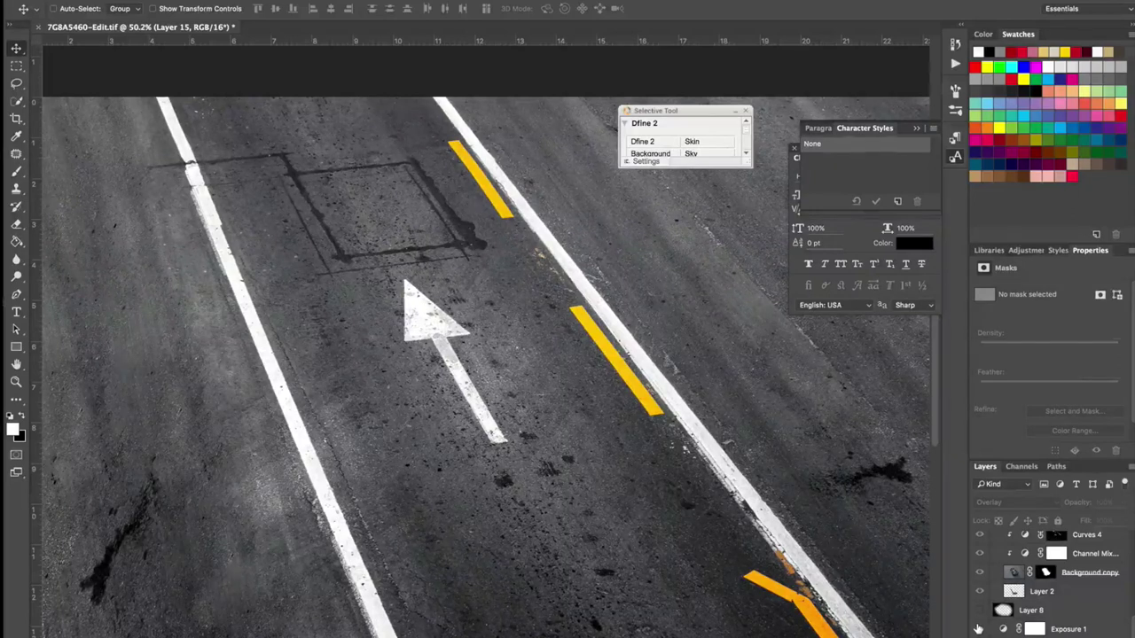
Step: Hide the Exposure 1 brightening, show Layer 8's edge vignette, and select Group 1
left_click(1059, 629)
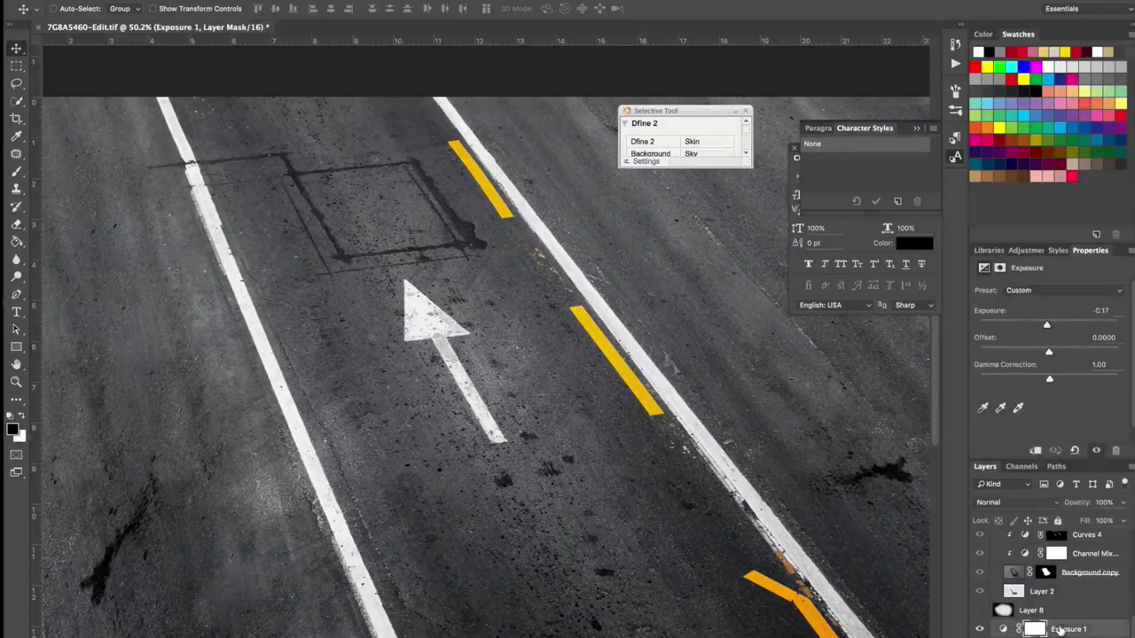
left_click(979, 629)
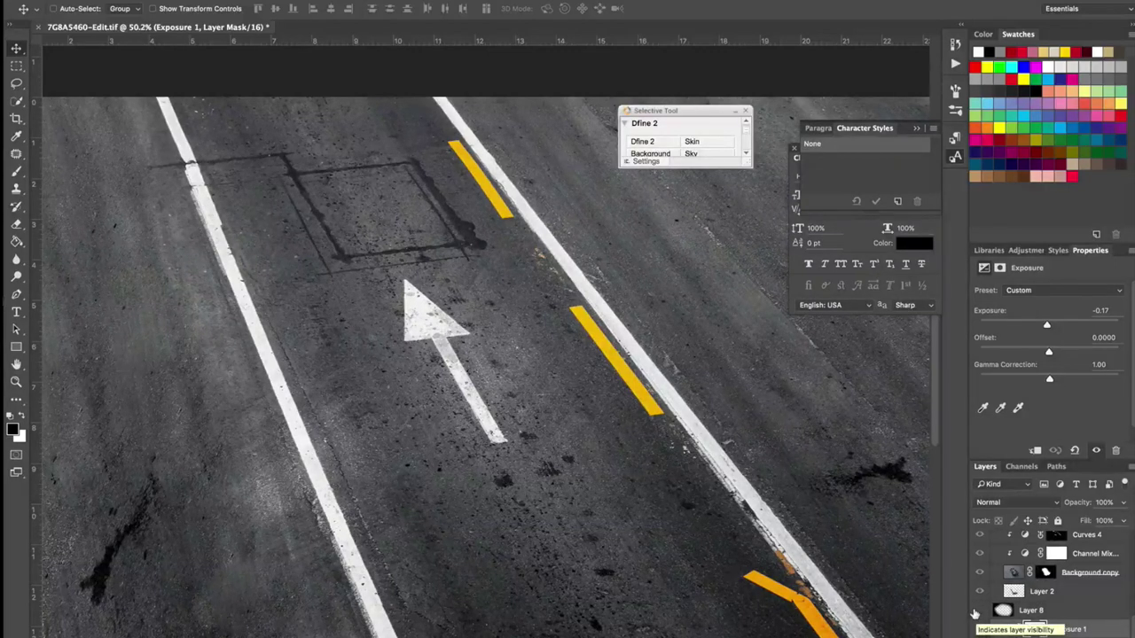
left_click(979, 611)
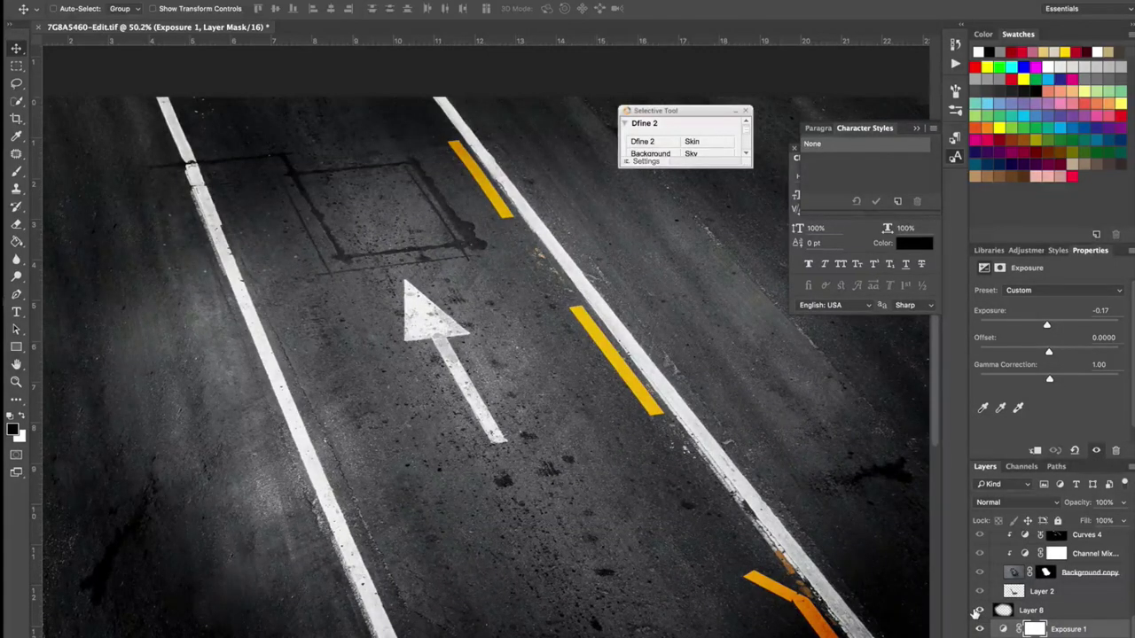
key("ctrl+g")
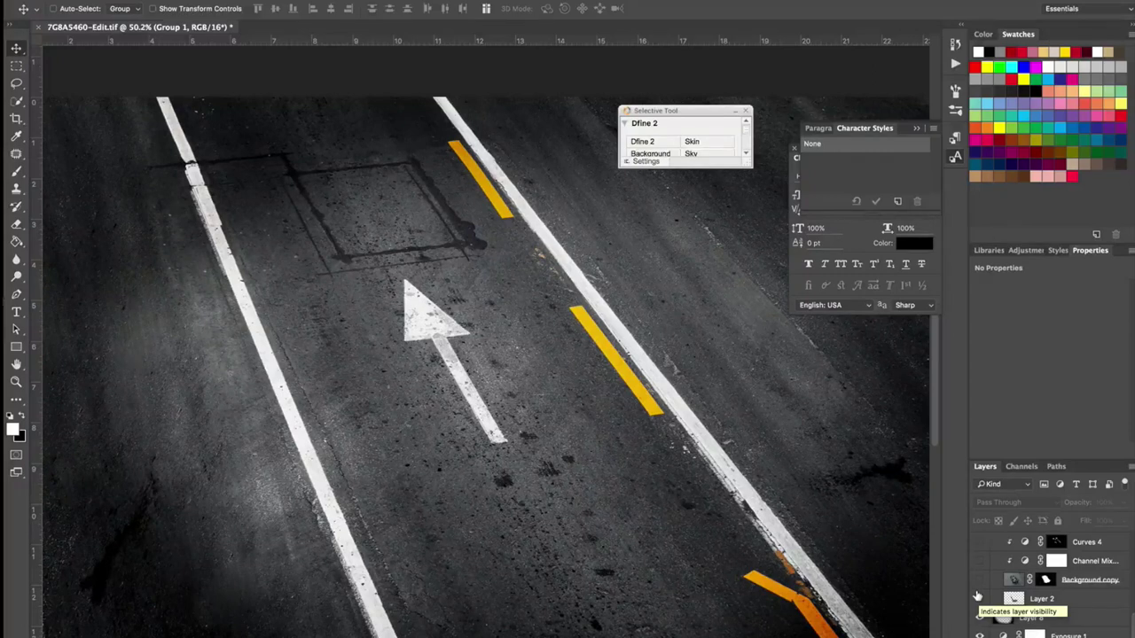
Step: Show the Background copy car, inspect its mask, and turn on Layer 2 to darken it
left_click(979, 581)
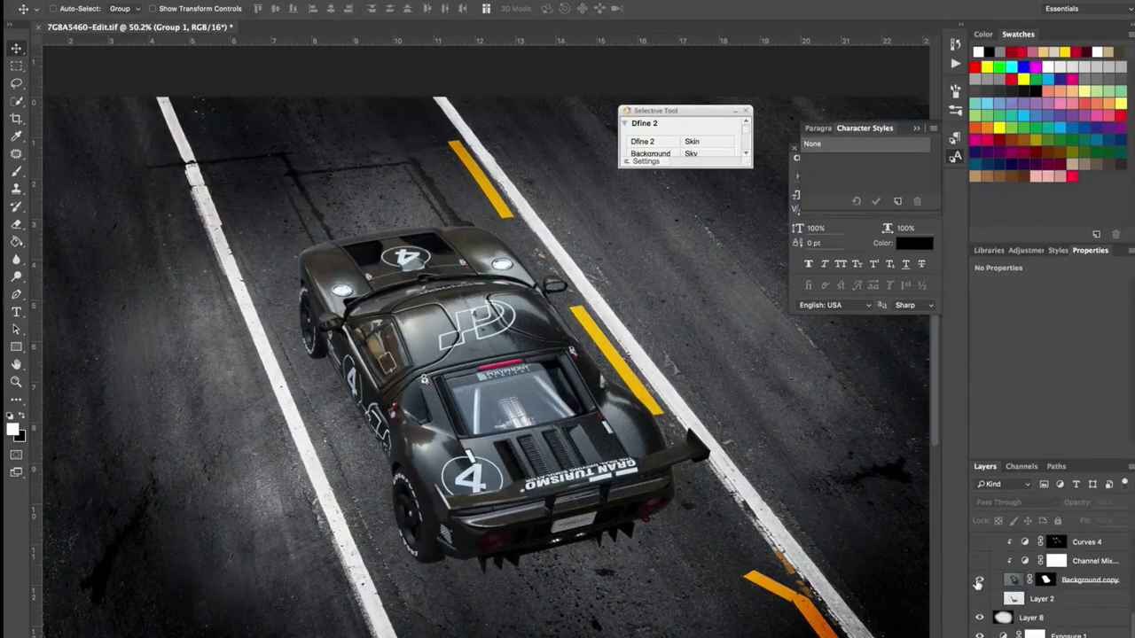
left_click(1043, 580, "alt")
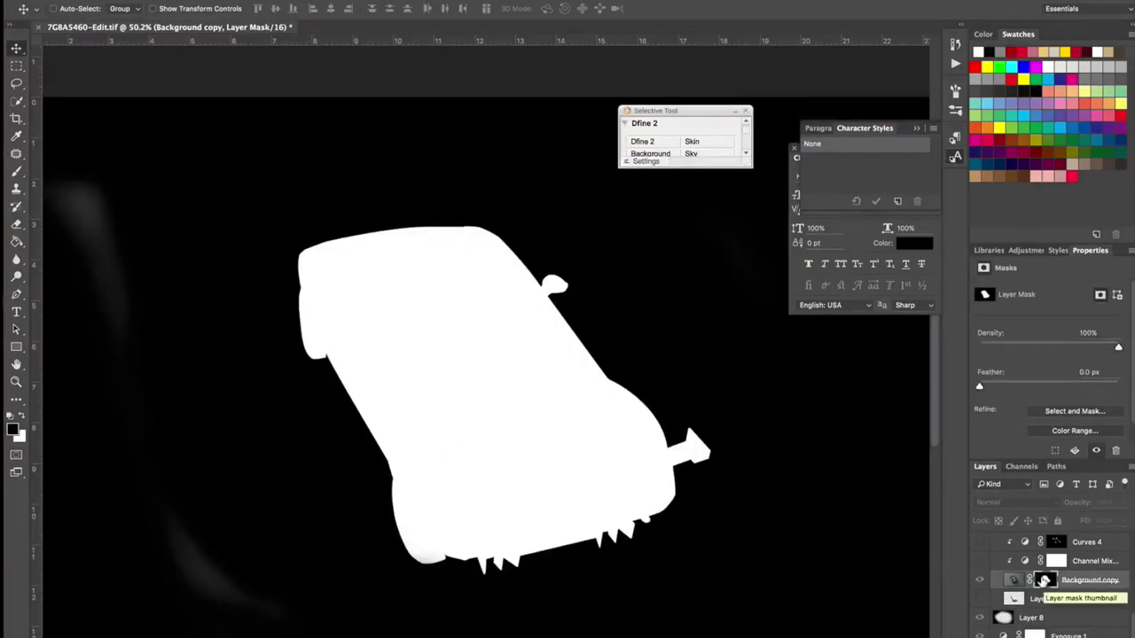
left_click(1043, 581, "alt")
left_click(1044, 580, "shift")
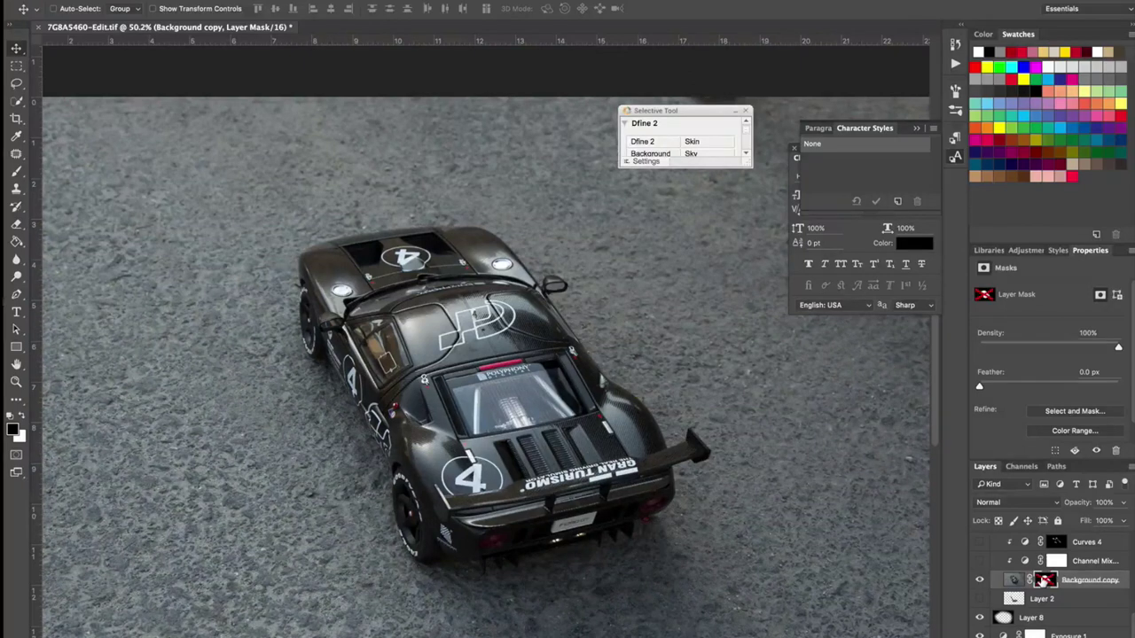
left_click(1044, 581, "shift")
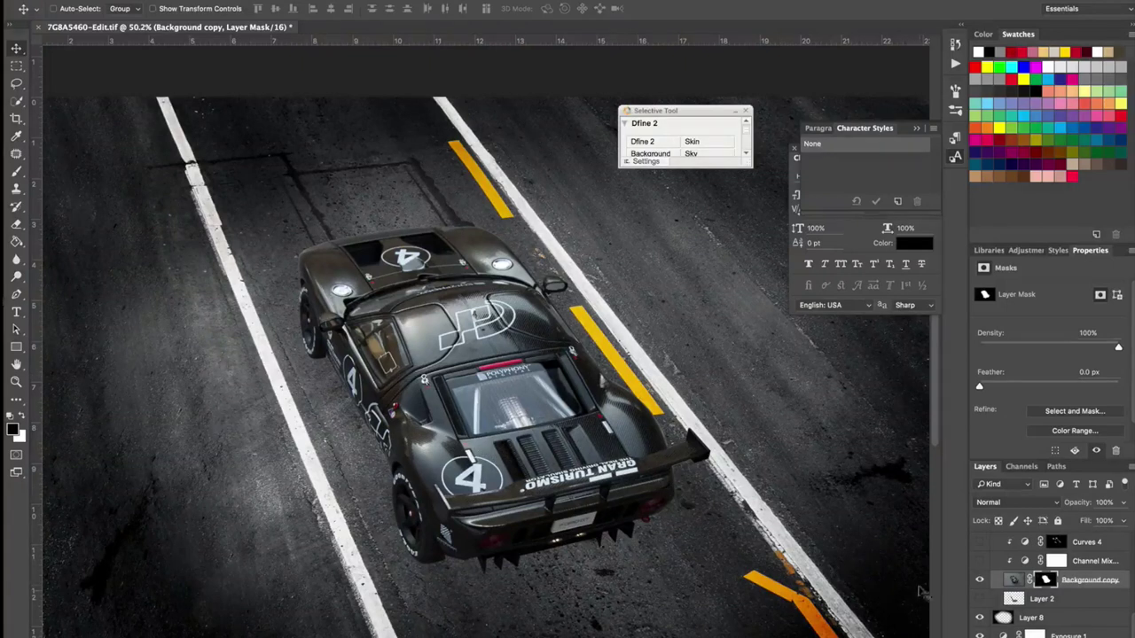
left_click(979, 600)
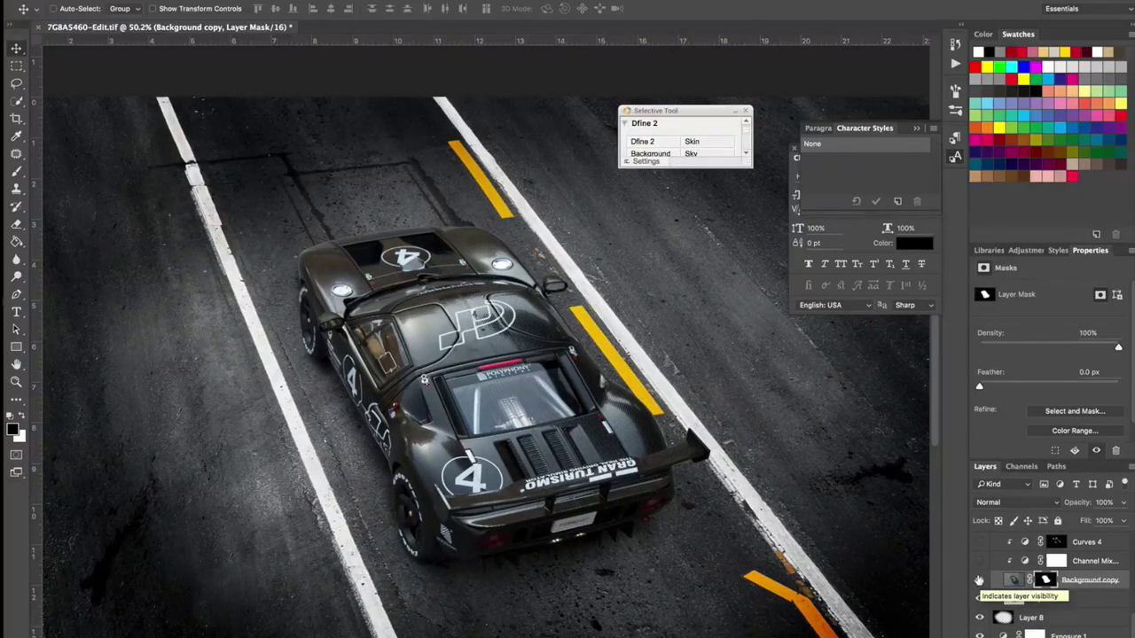
left_click(979, 580)
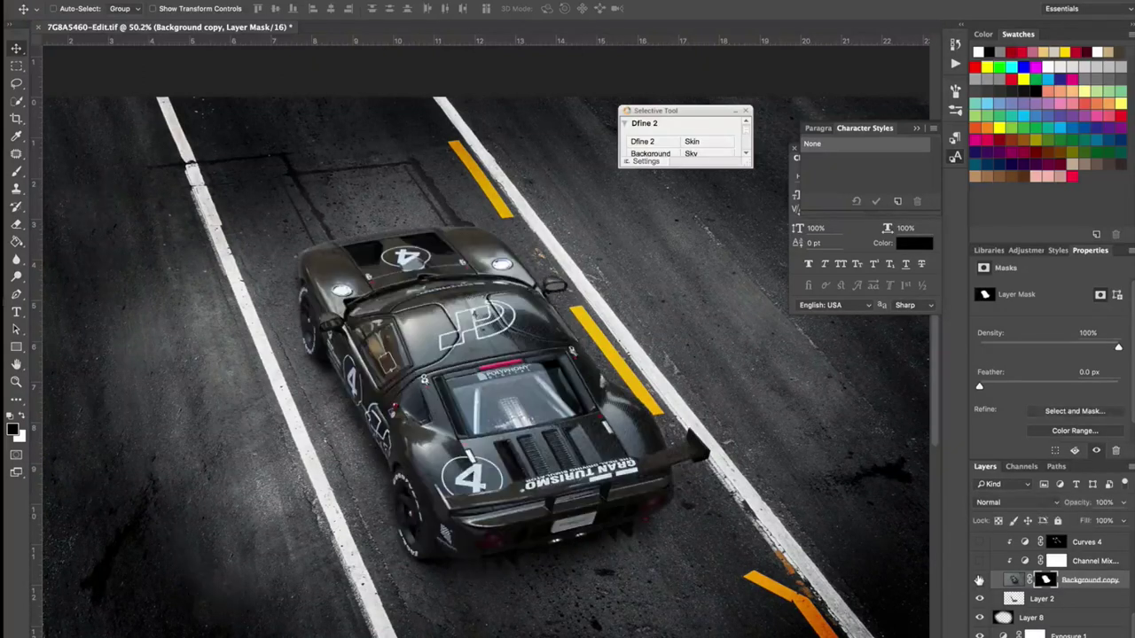
Step: Show the car again, enable the Channel Mixer, and toggle Curves 4 to compare the headlights
left_click(979, 580)
left_click(1068, 560)
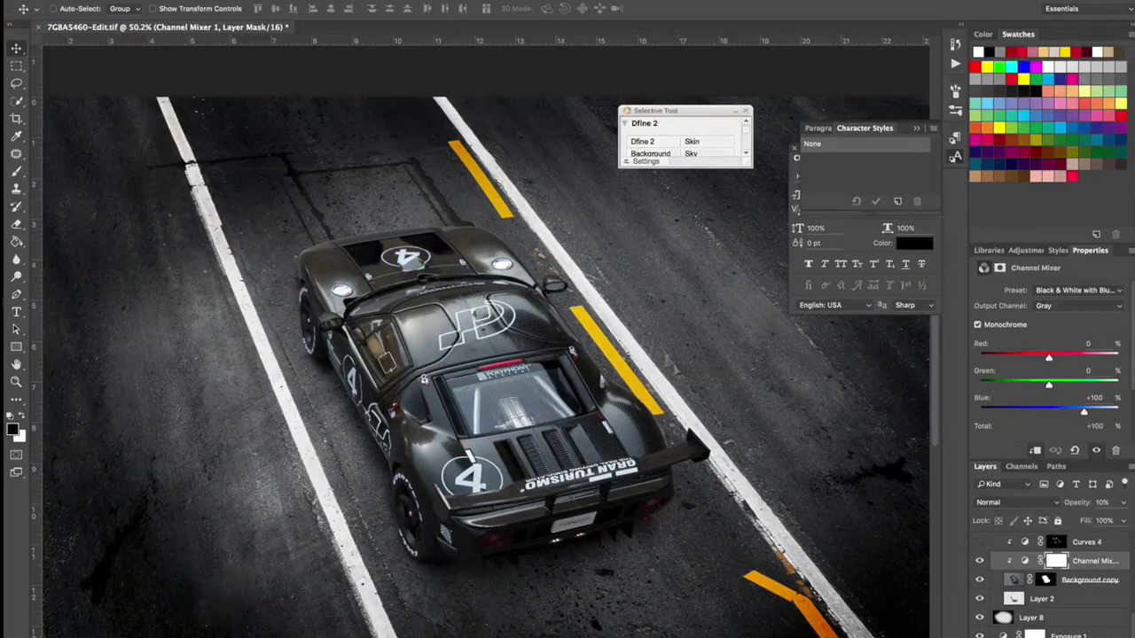
left_click(979, 542)
left_click(979, 542)
left_click(1063, 538)
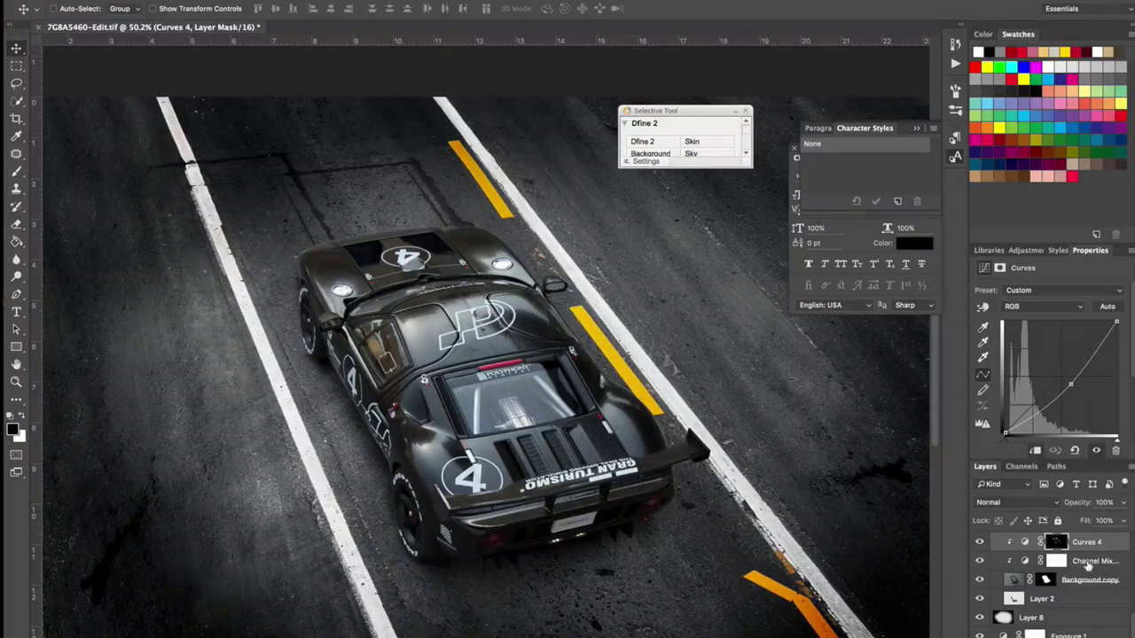
left_click(979, 542)
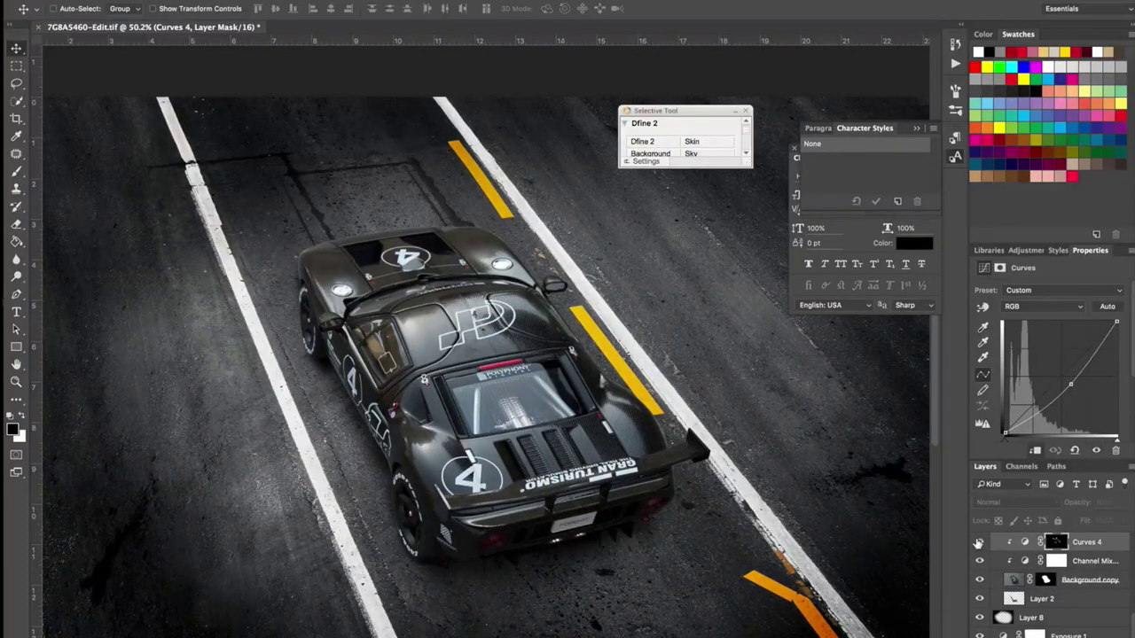
left_click(979, 542)
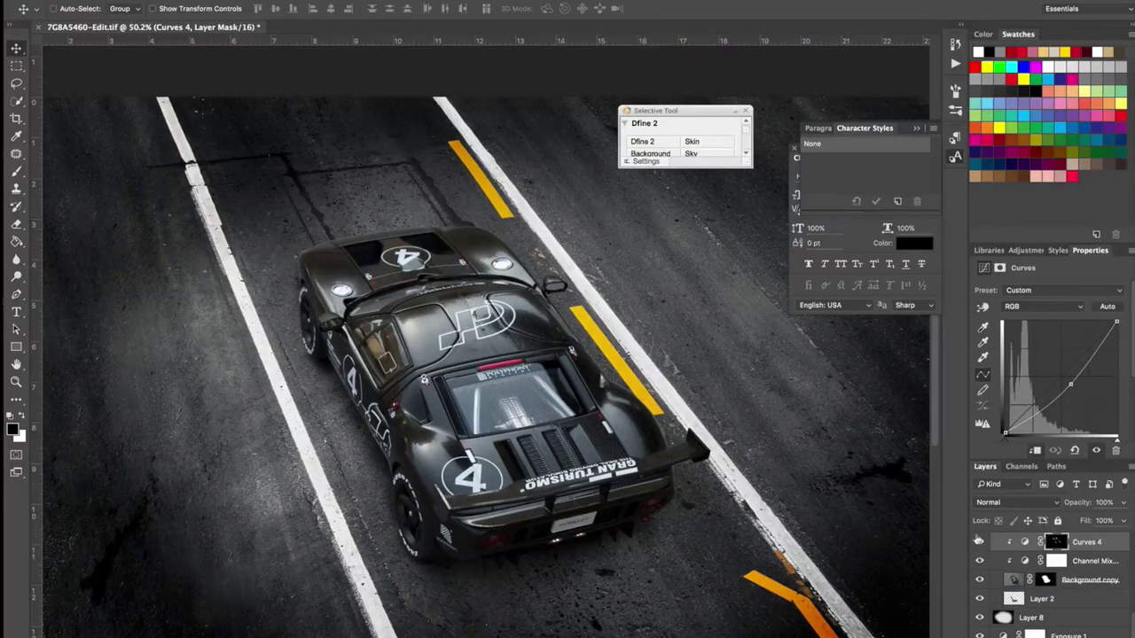
scroll(1022, 601, "up", 3)
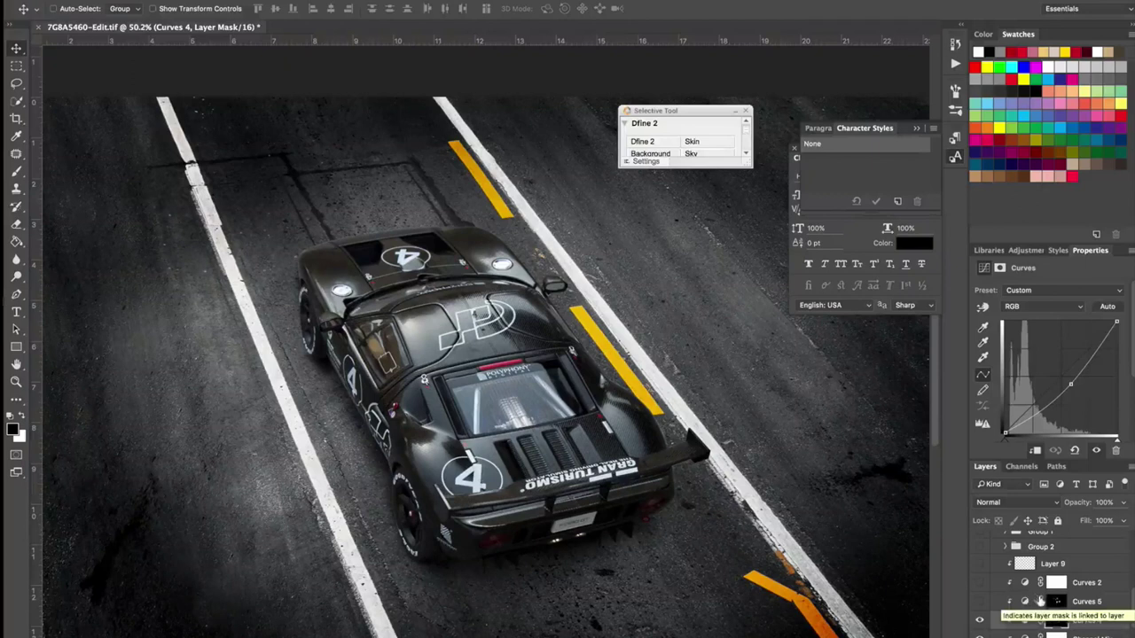
left_click(1049, 602)
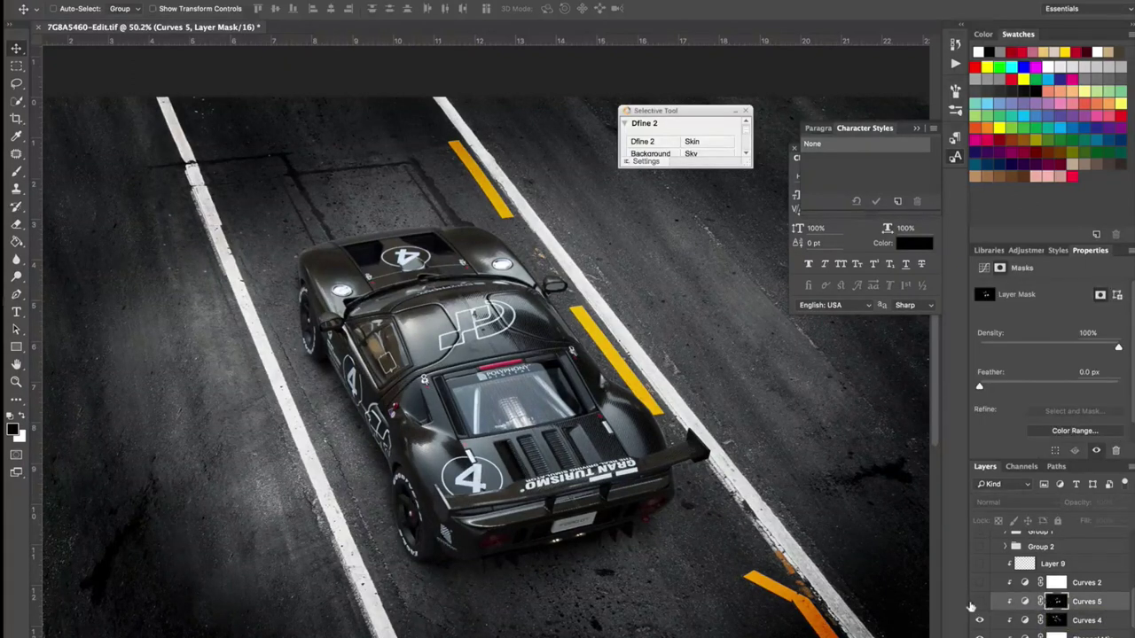
left_click(978, 602)
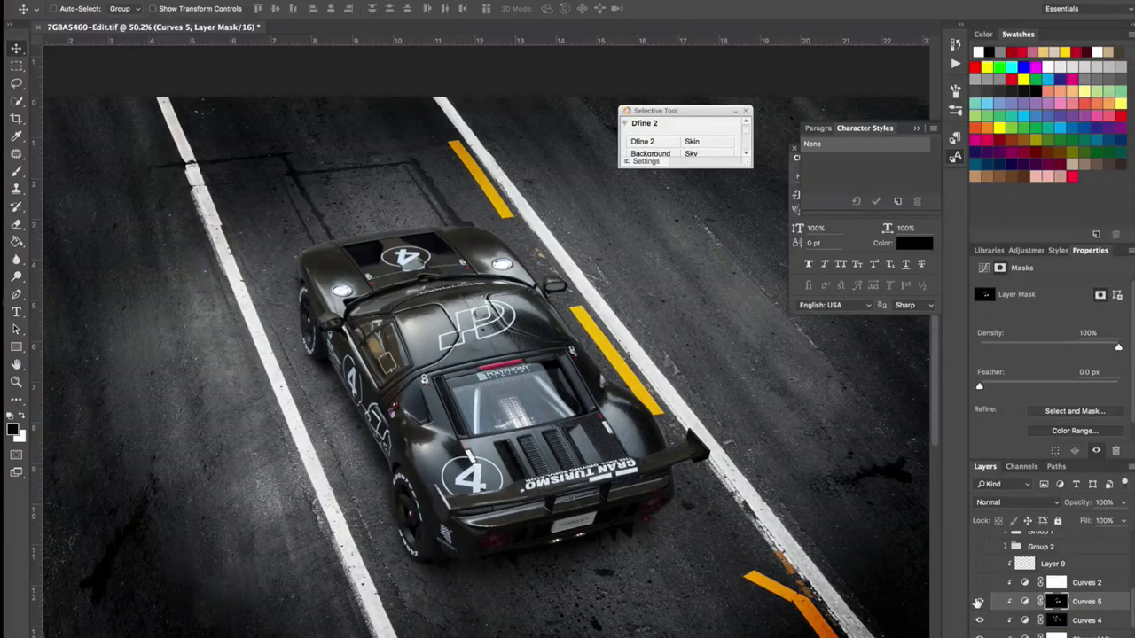
left_click(979, 602)
left_click(979, 602)
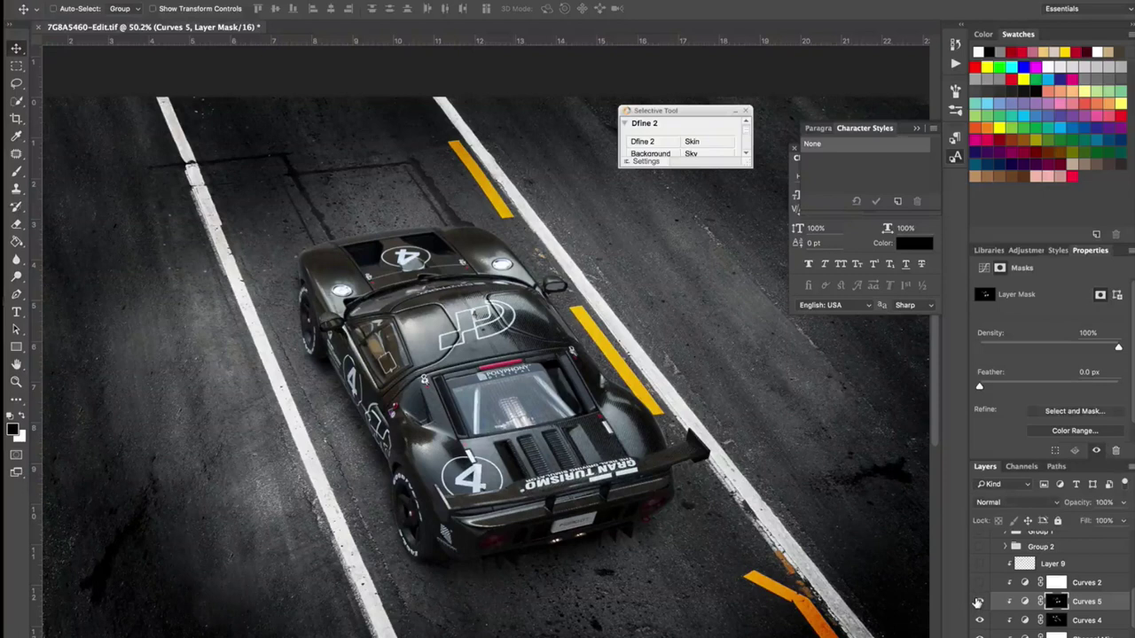
left_click(1026, 602)
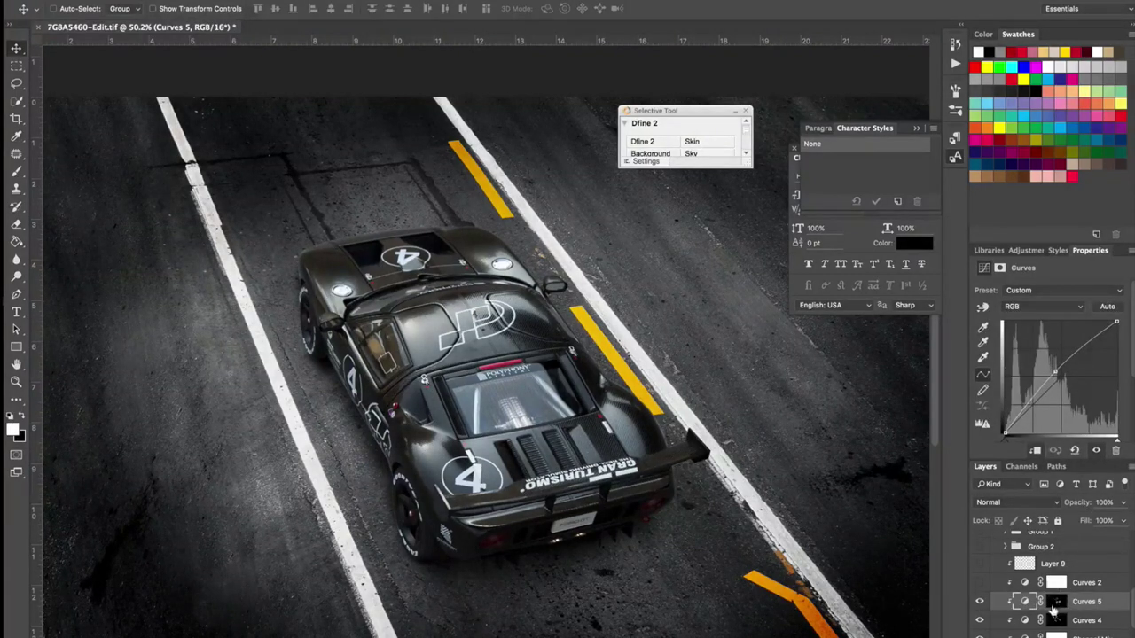
left_click(1054, 602)
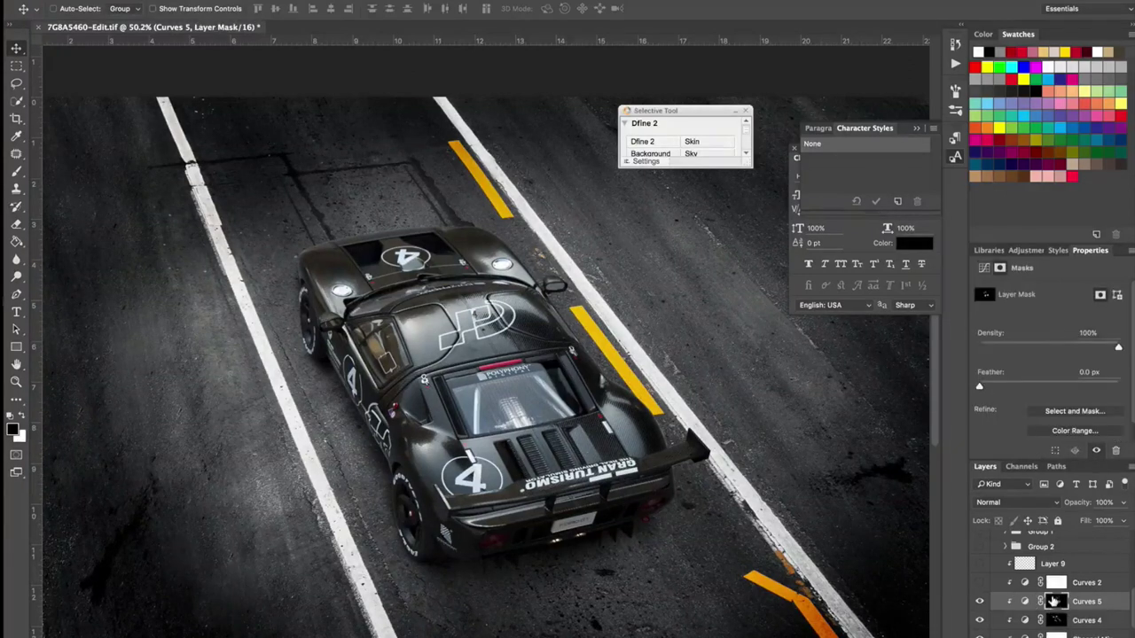
left_click(1026, 601)
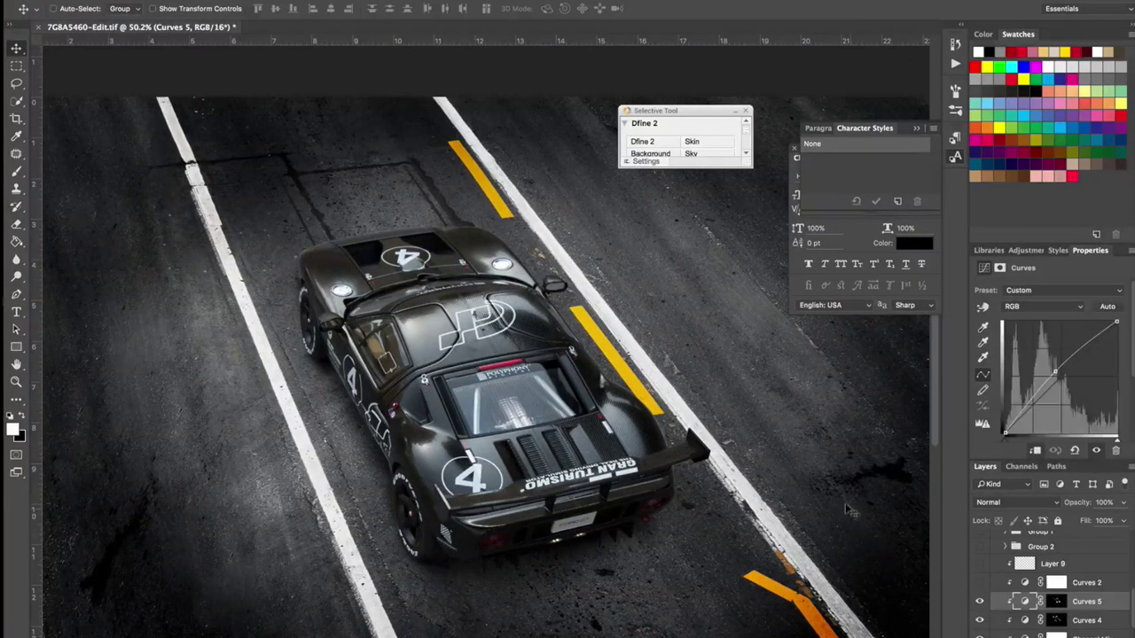
left_click(980, 601)
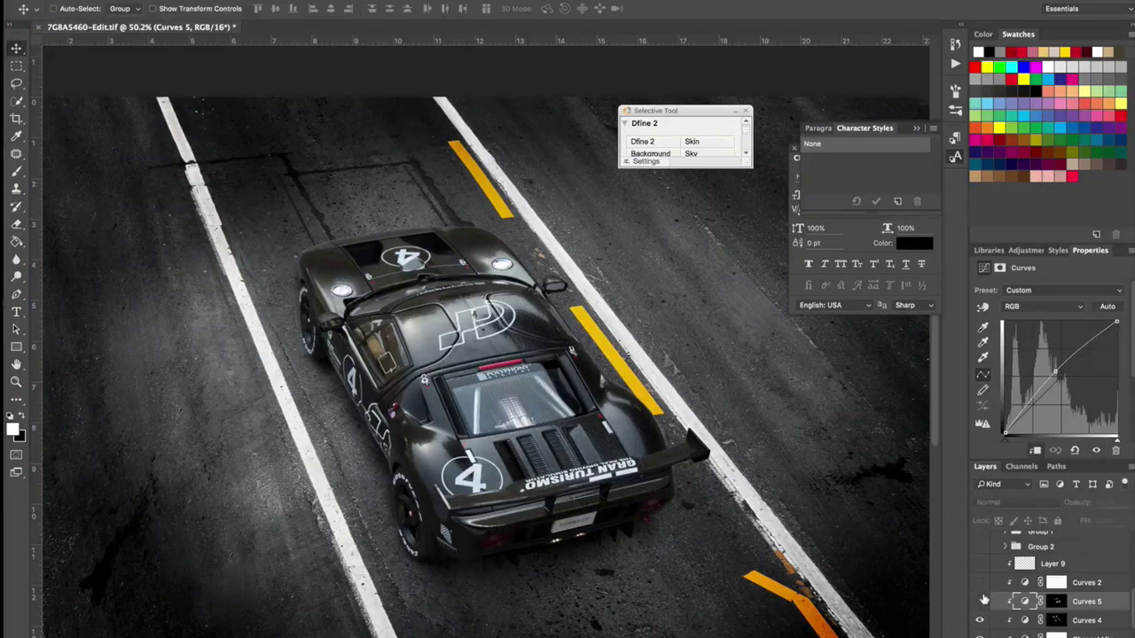
left_click(980, 601)
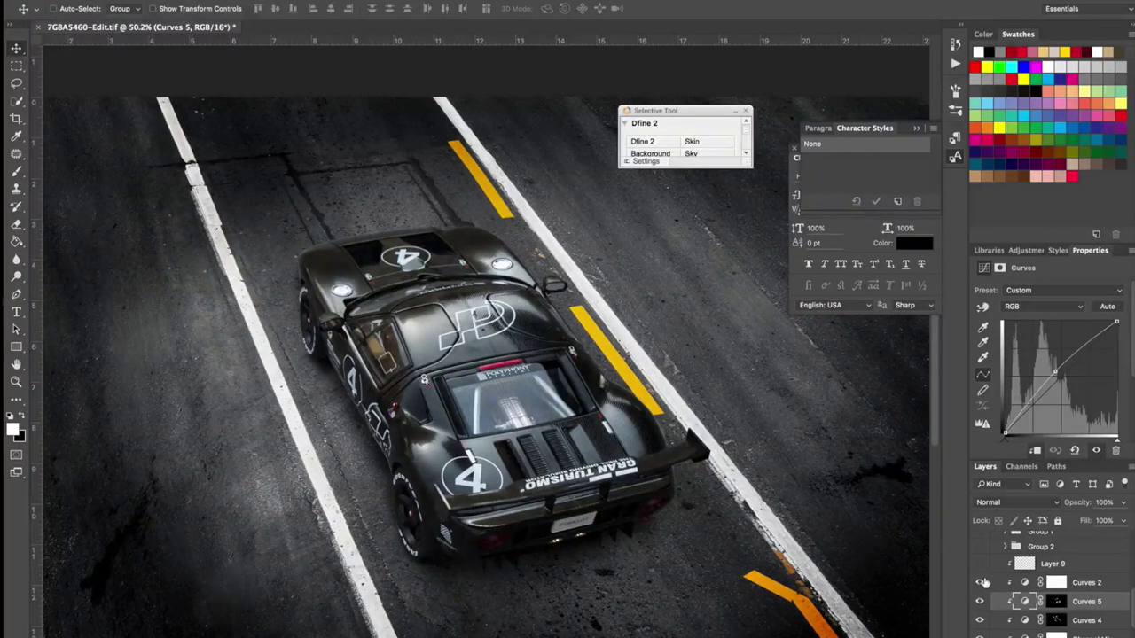
Step: Turn on Curves 2 and toggle it to compare the brightened roof logo
left_click(1076, 583)
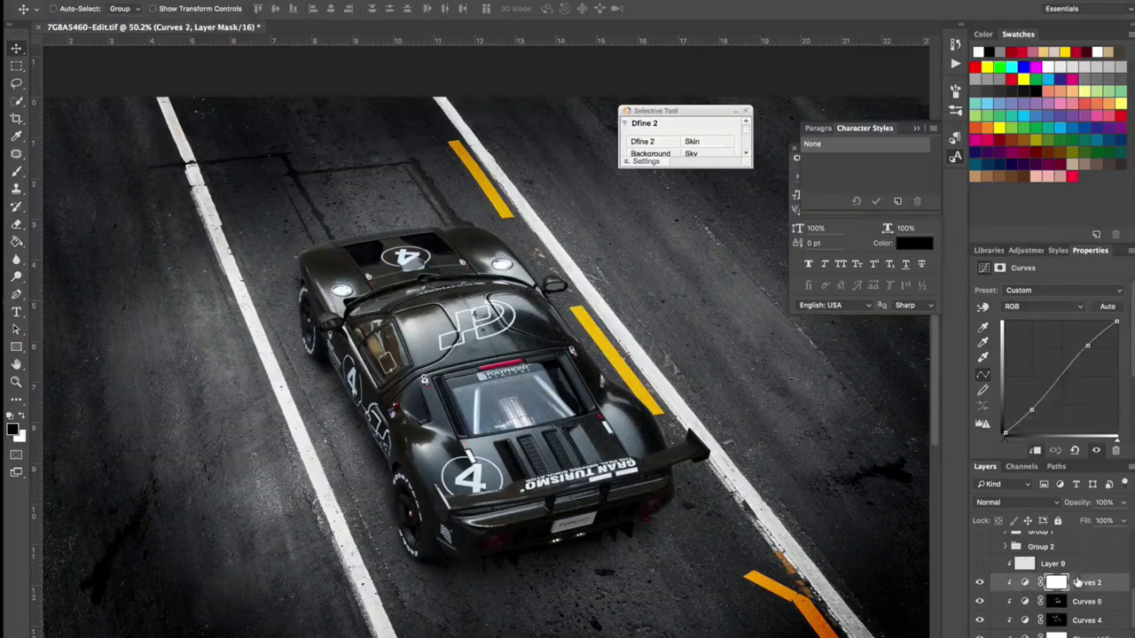
left_click(978, 583)
left_click(978, 582)
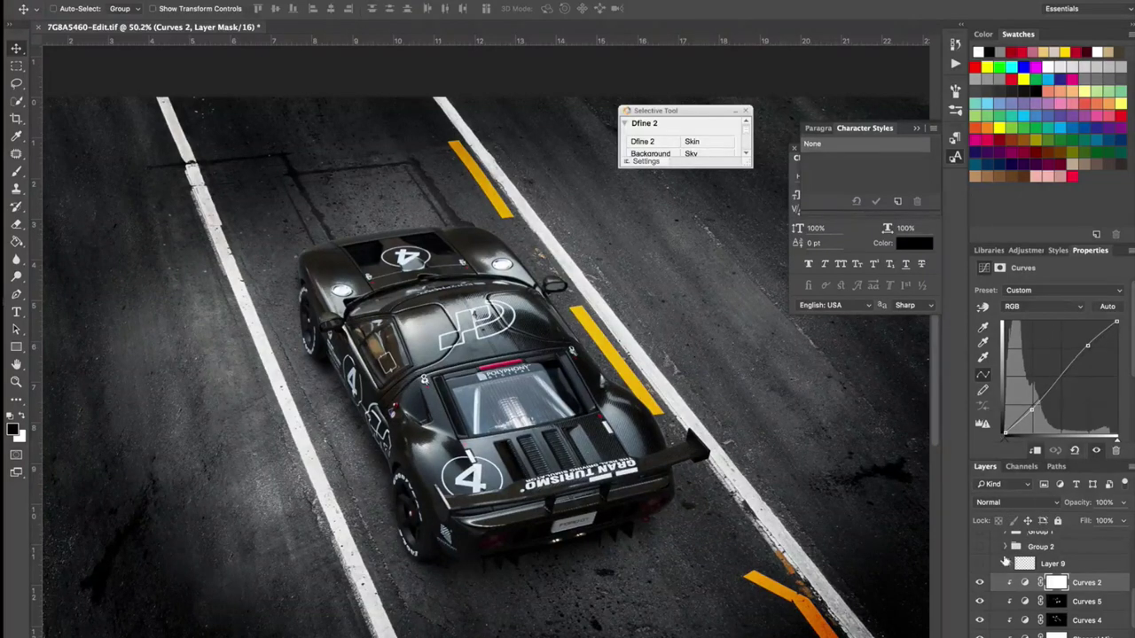
left_click(979, 584)
left_click(978, 585)
Step: Turn on Layer 9 to darken the car's hood, comparing it on and off
left_click(979, 564)
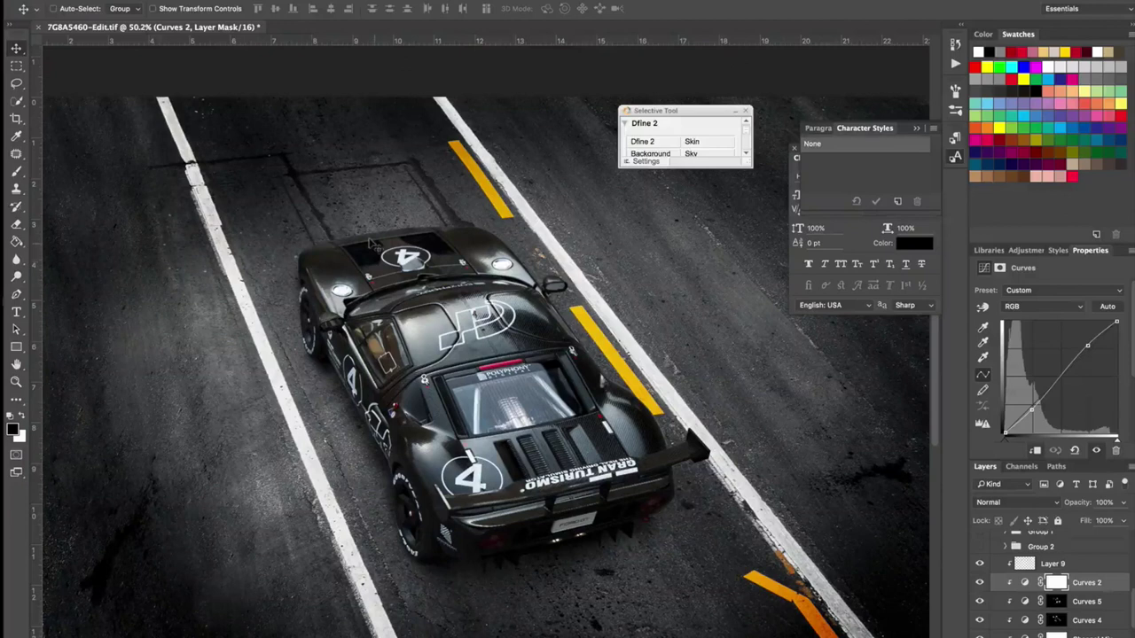
scroll(374, 245, "up", 3)
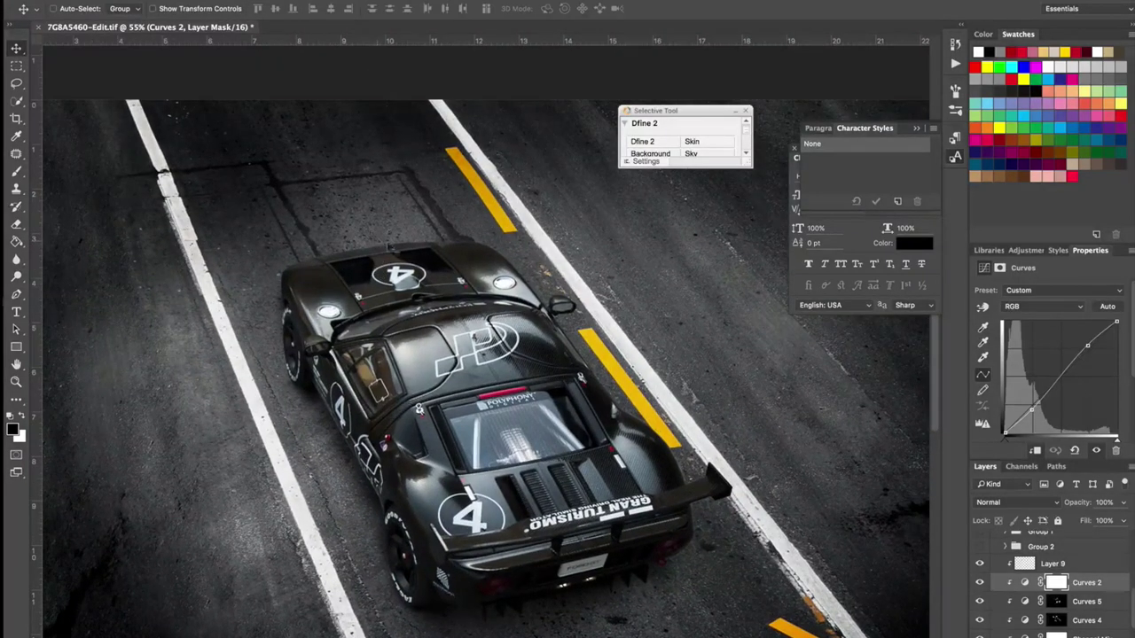
left_click(979, 564)
left_click(979, 565)
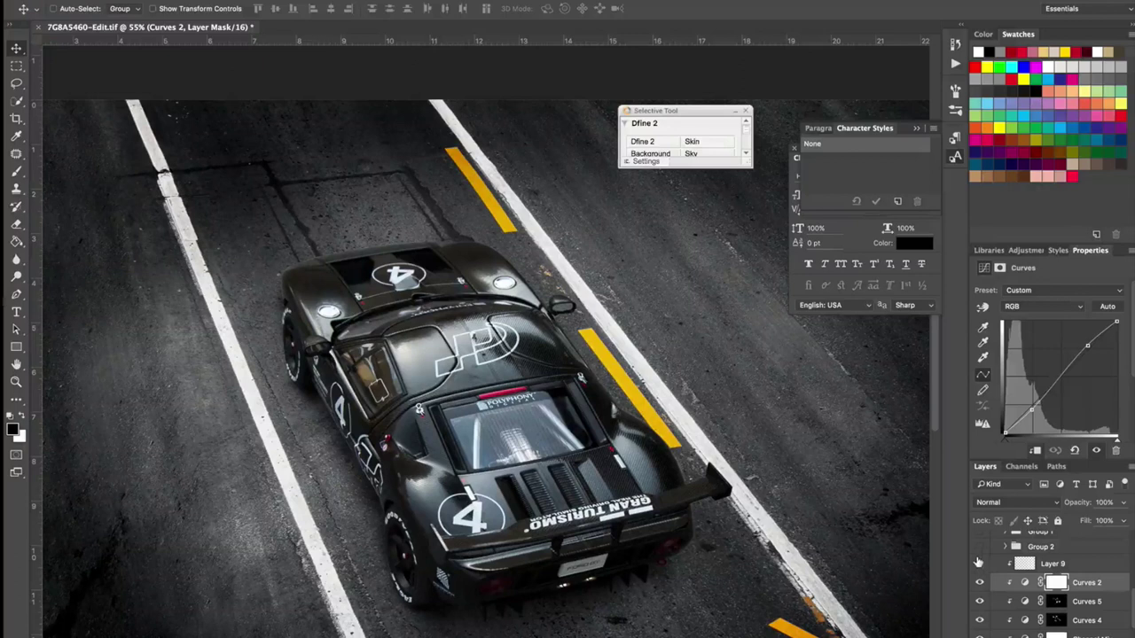
left_click(979, 564)
scroll(986, 576, "up", 1)
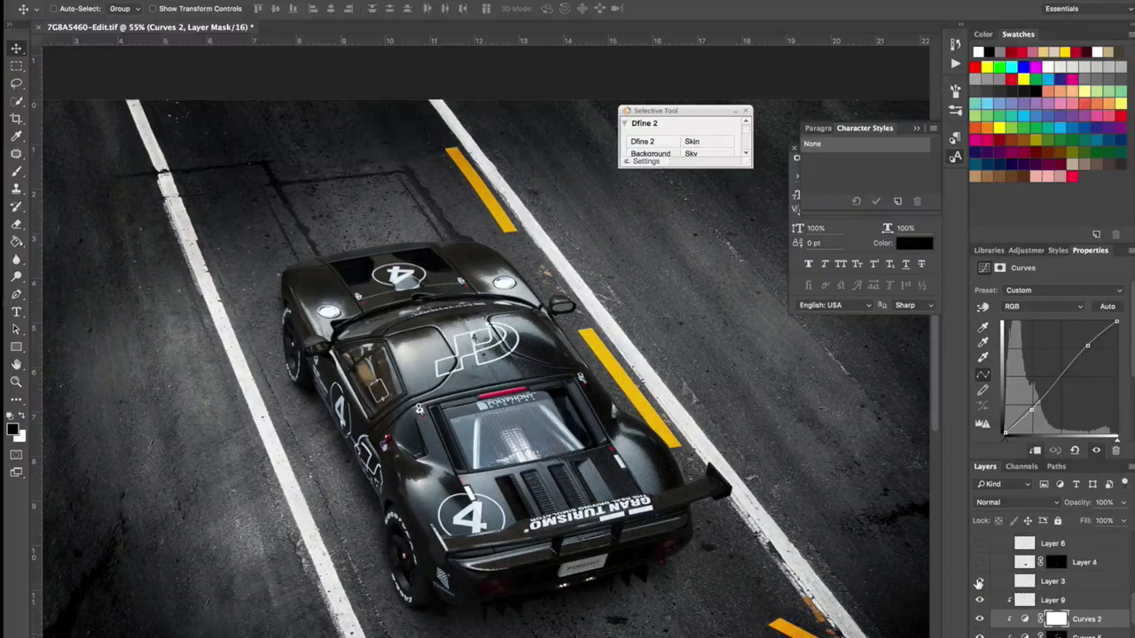
Step: Turn on Layer 3, masked Layer 4 at 65%, and Screen-blended Layer 6 for the tail-light glow
left_click(979, 582)
left_click(978, 563)
left_click(1024, 563)
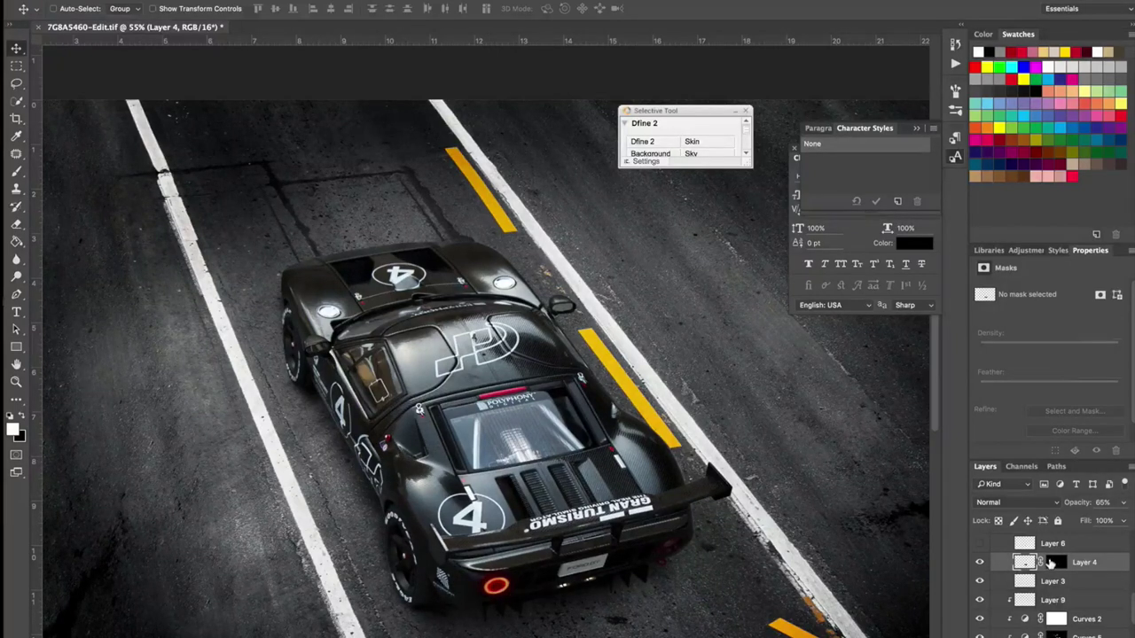
left_click(1053, 565, "shift")
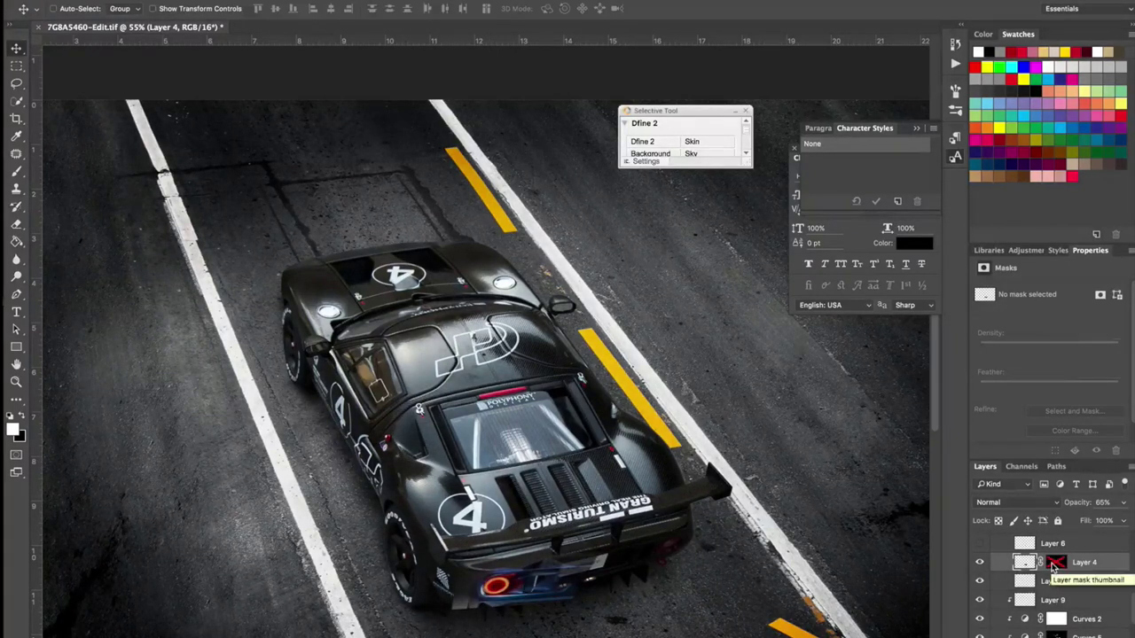
left_click(1053, 566, "shift")
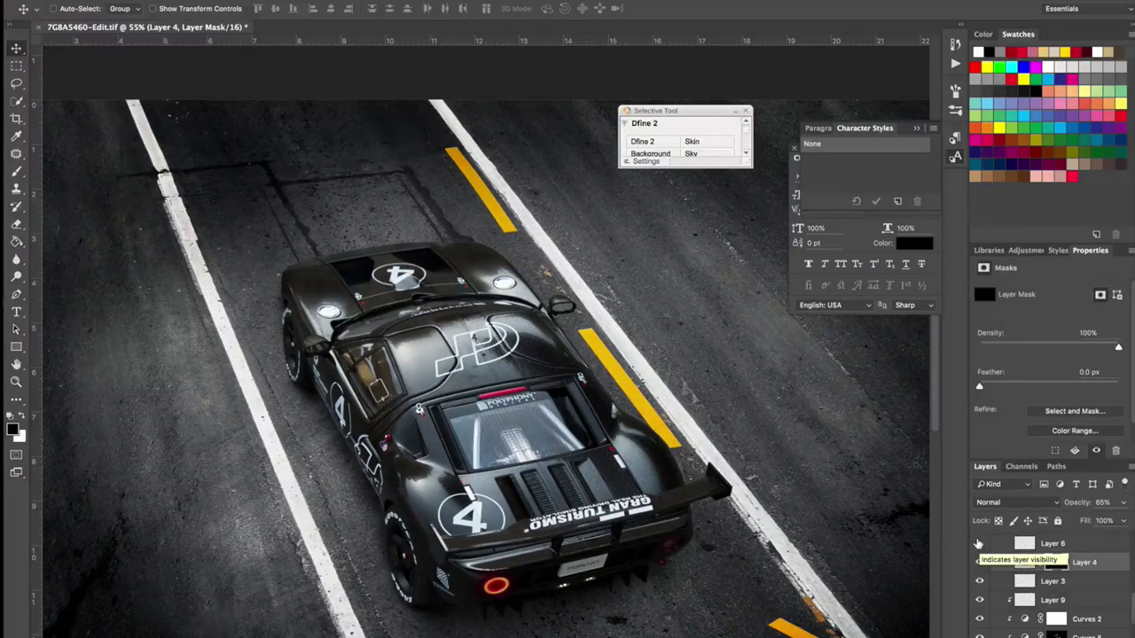
left_click(979, 543)
left_click(1052, 542)
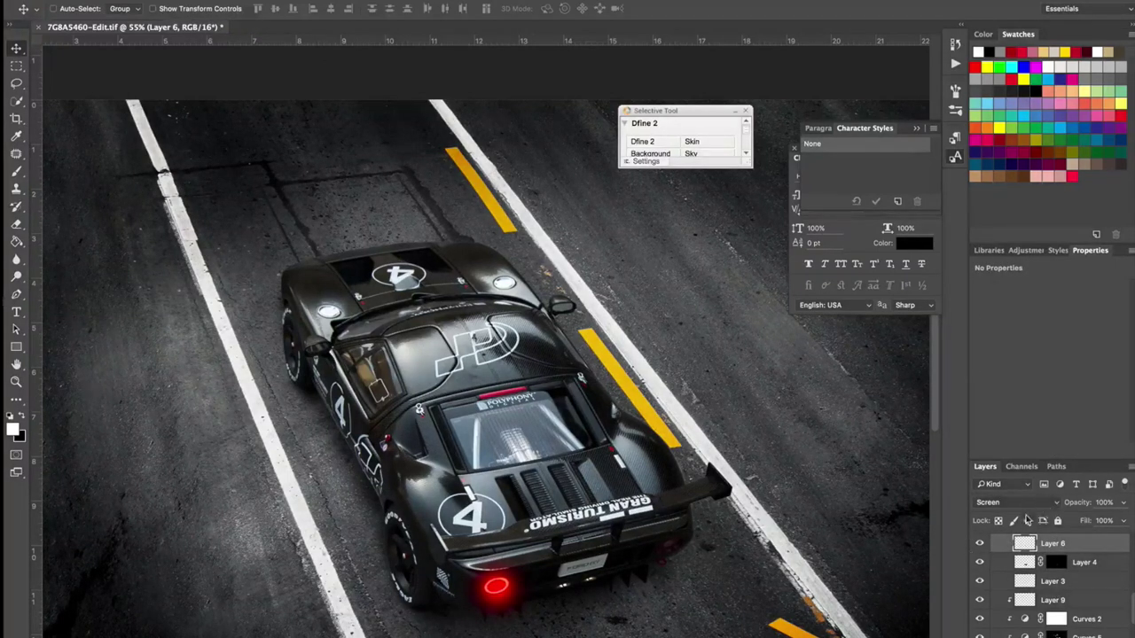
scroll(1020, 559, "up", 5)
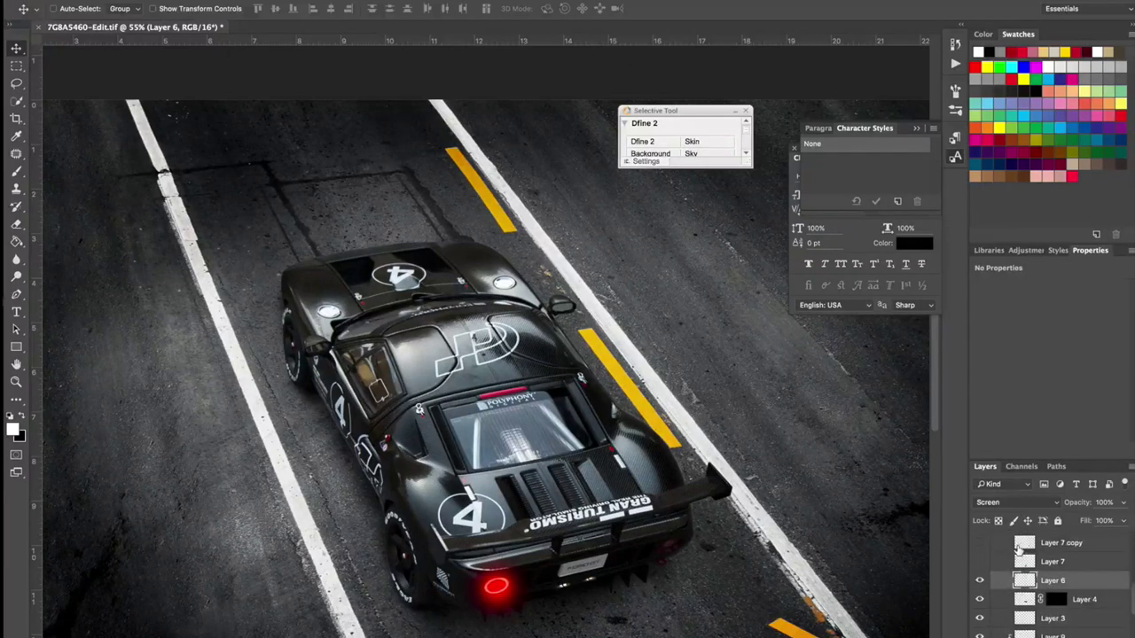
Step: Show Layer 7's 11% Soft Light glow, then make Group 2 and Group 1 visible
left_click(996, 606)
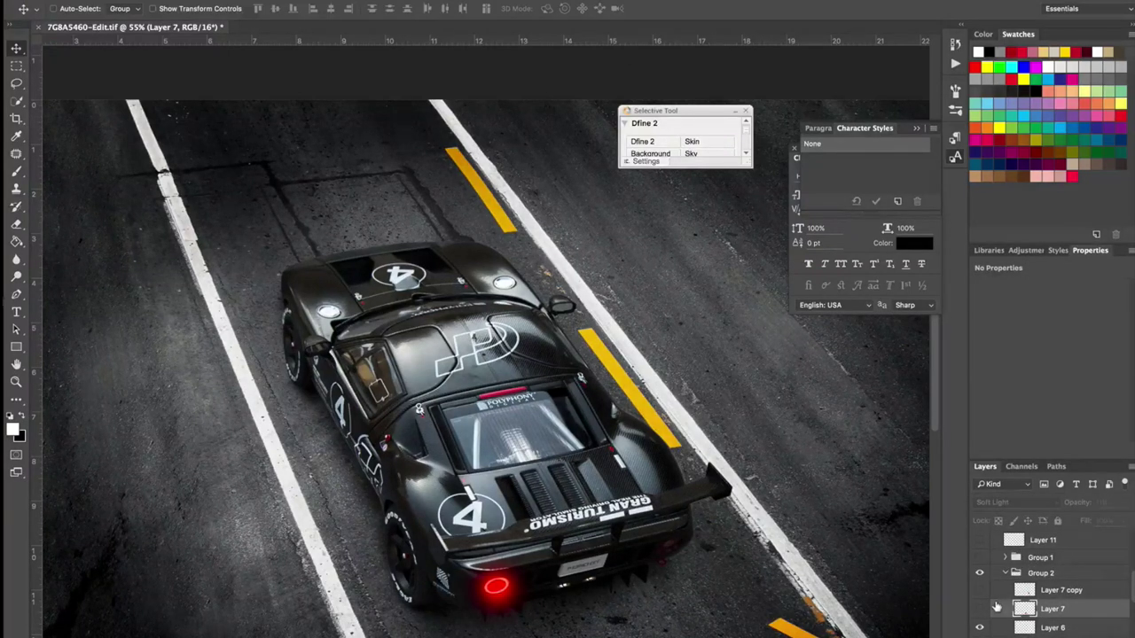
left_click(978, 608)
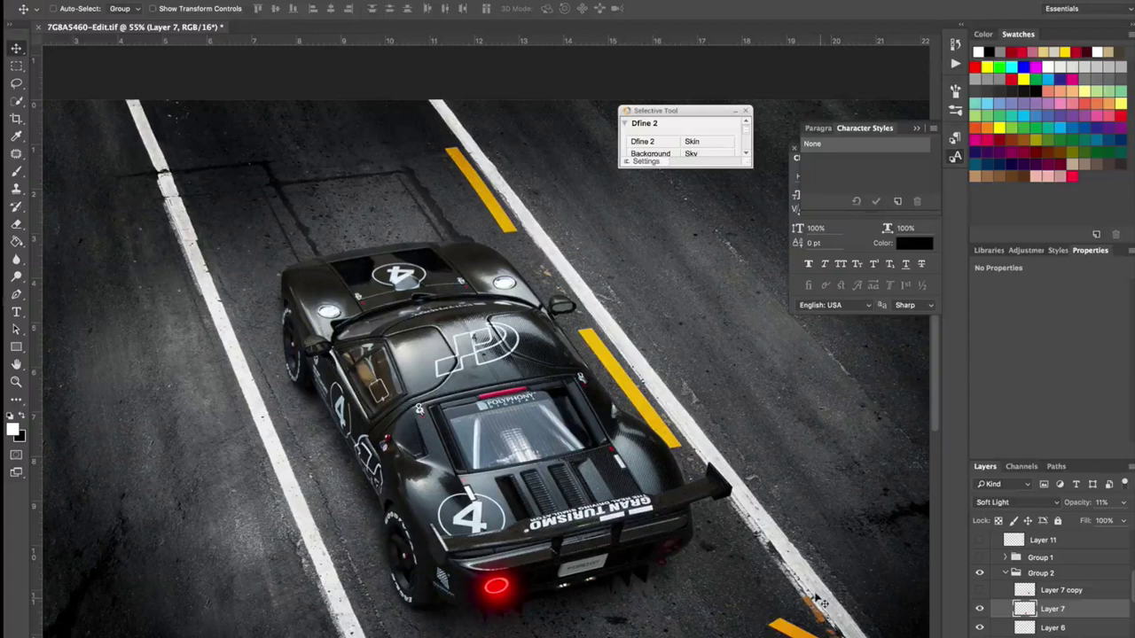
scroll(820, 603, "down", 3)
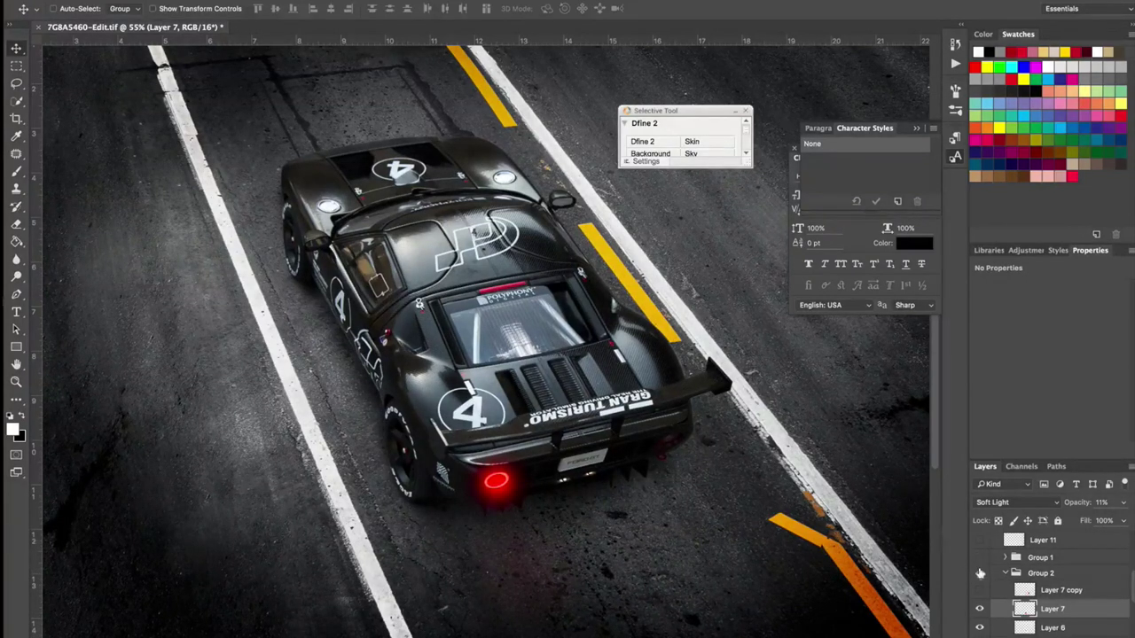
left_click(980, 574)
left_click(979, 557)
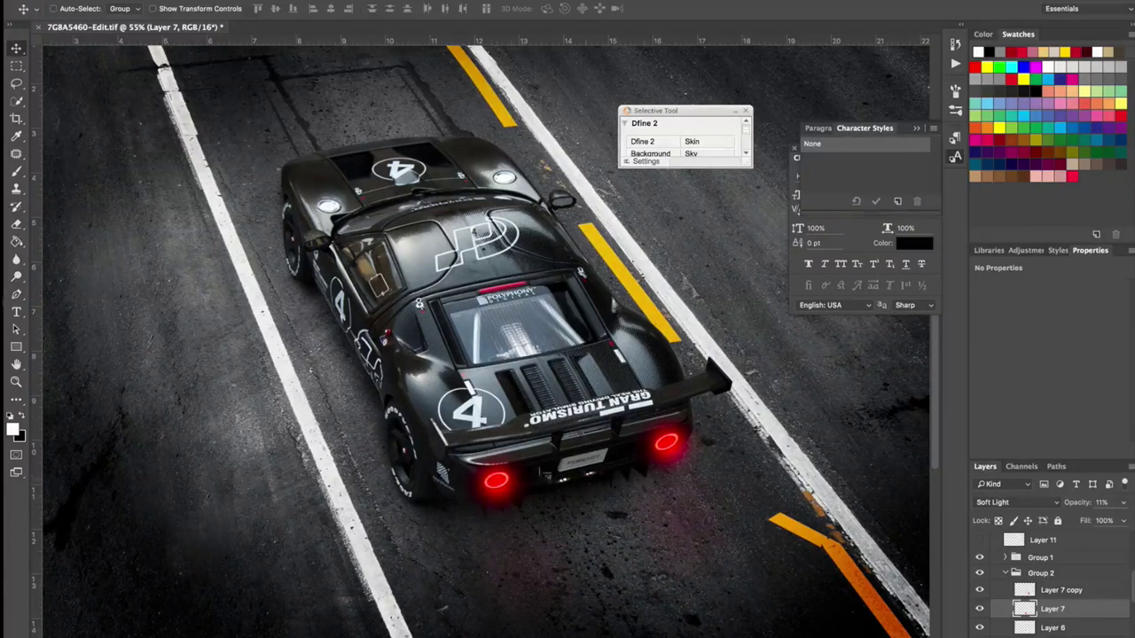
scroll(1015, 542, "up", 2)
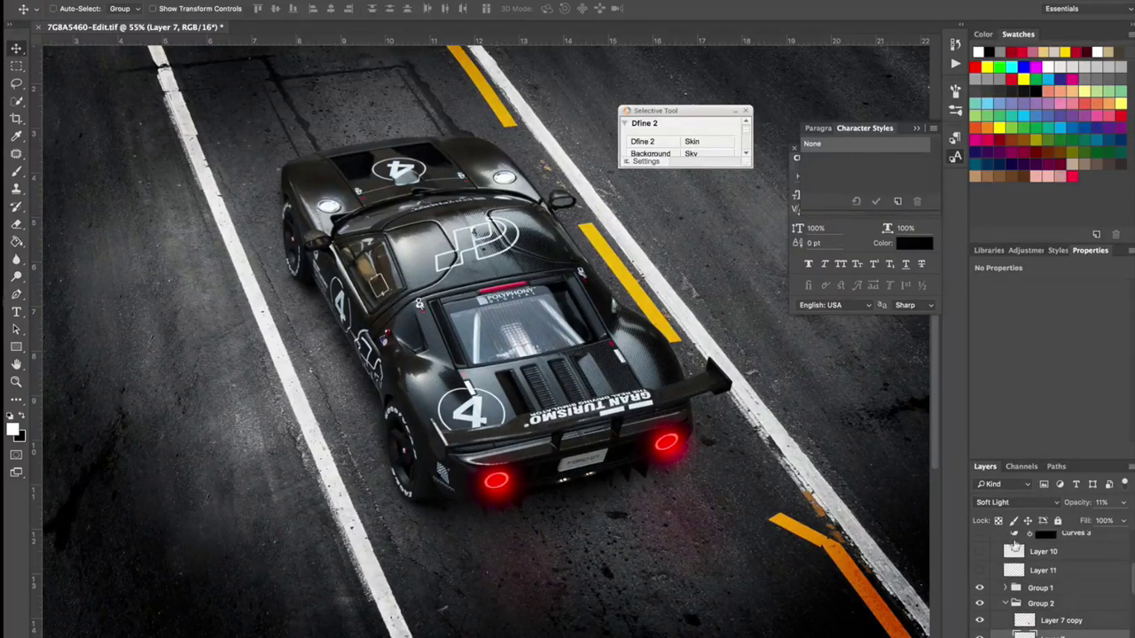
Step: Turn on Layer 11 for the brake light and compare the window with Layer 10 toggled
left_click(979, 571)
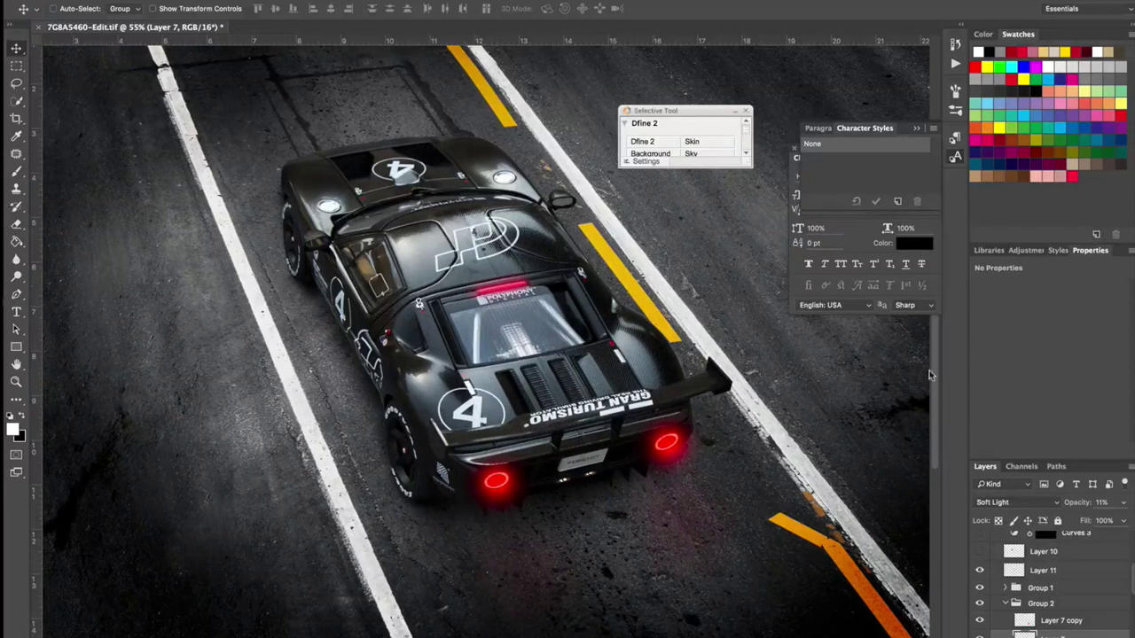
left_click(1063, 574)
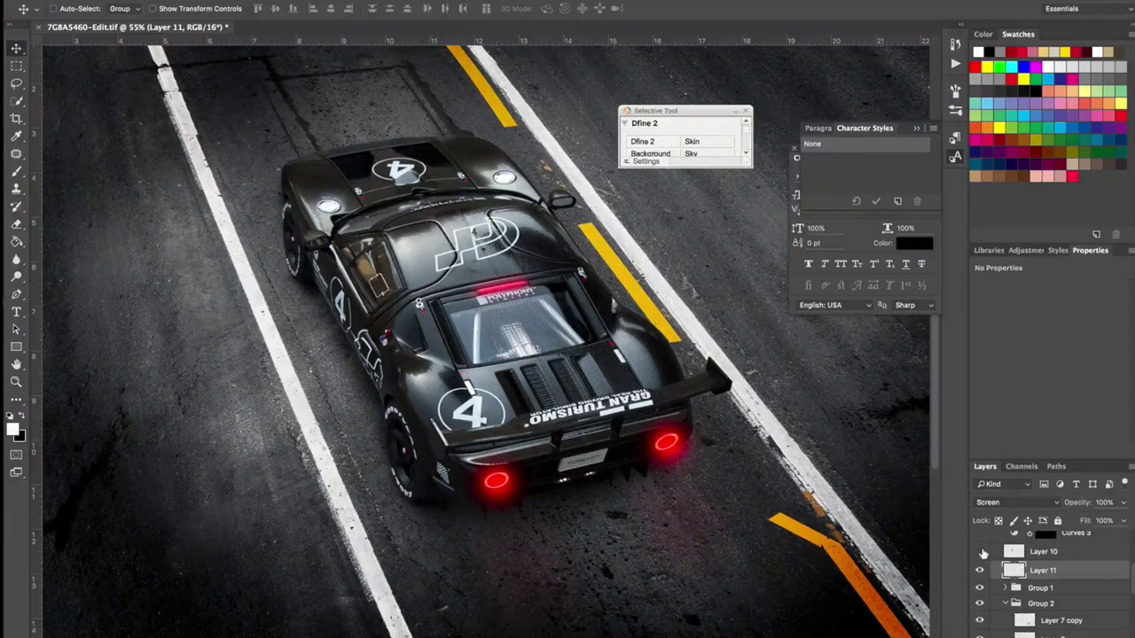
left_click(980, 551)
left_click(980, 552)
left_click(981, 552)
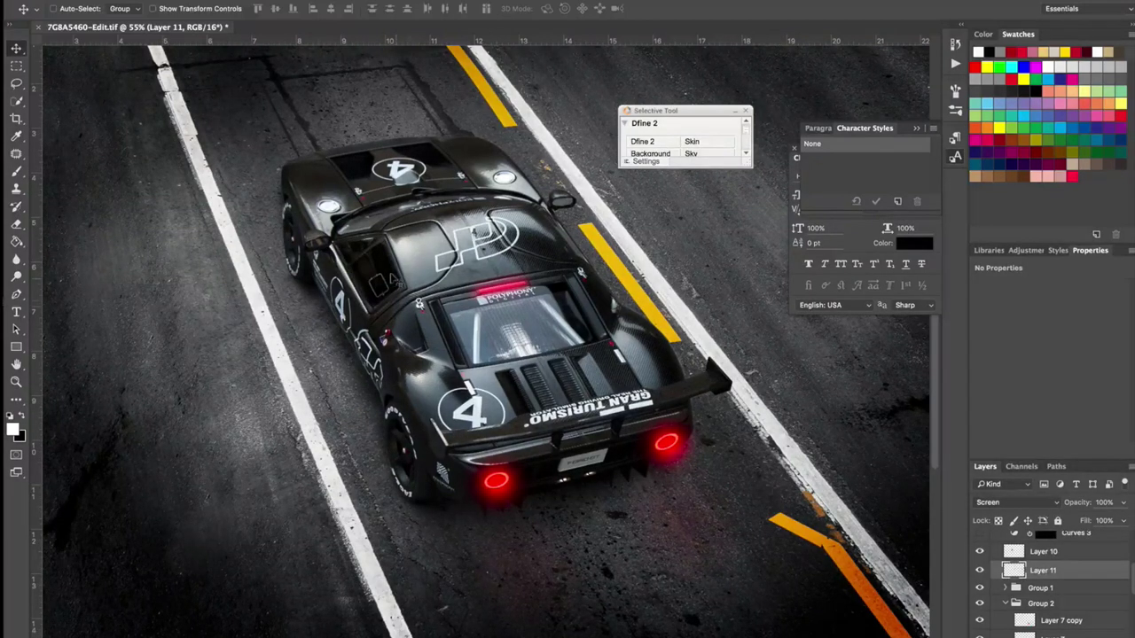
scroll(395, 282, "up", 1)
scroll(488, 352, "up", 4)
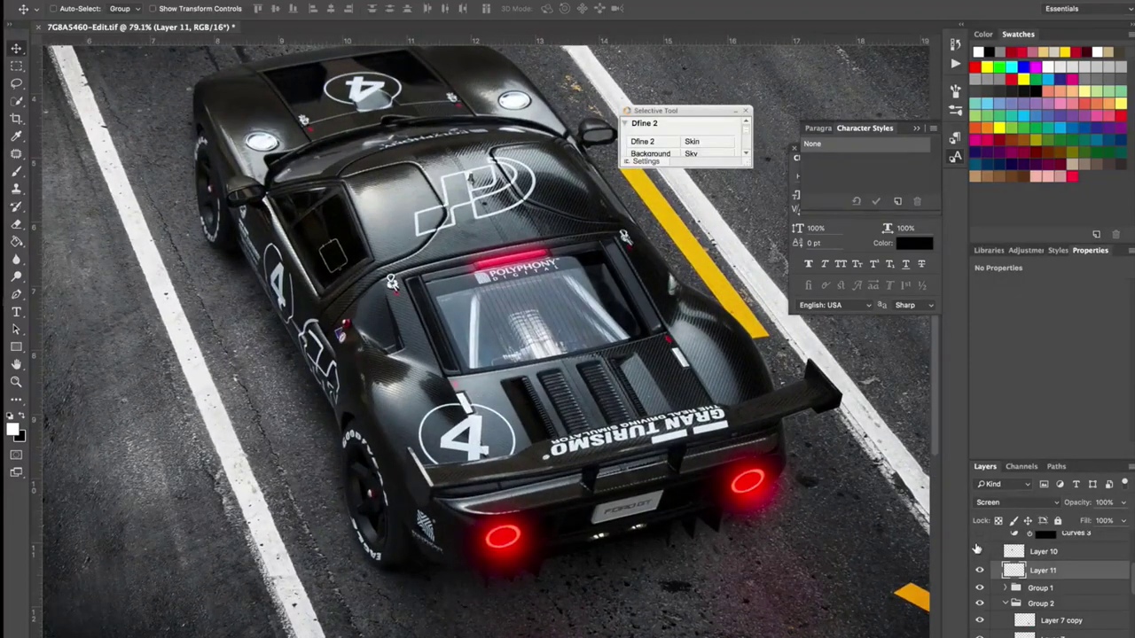
left_click(979, 552)
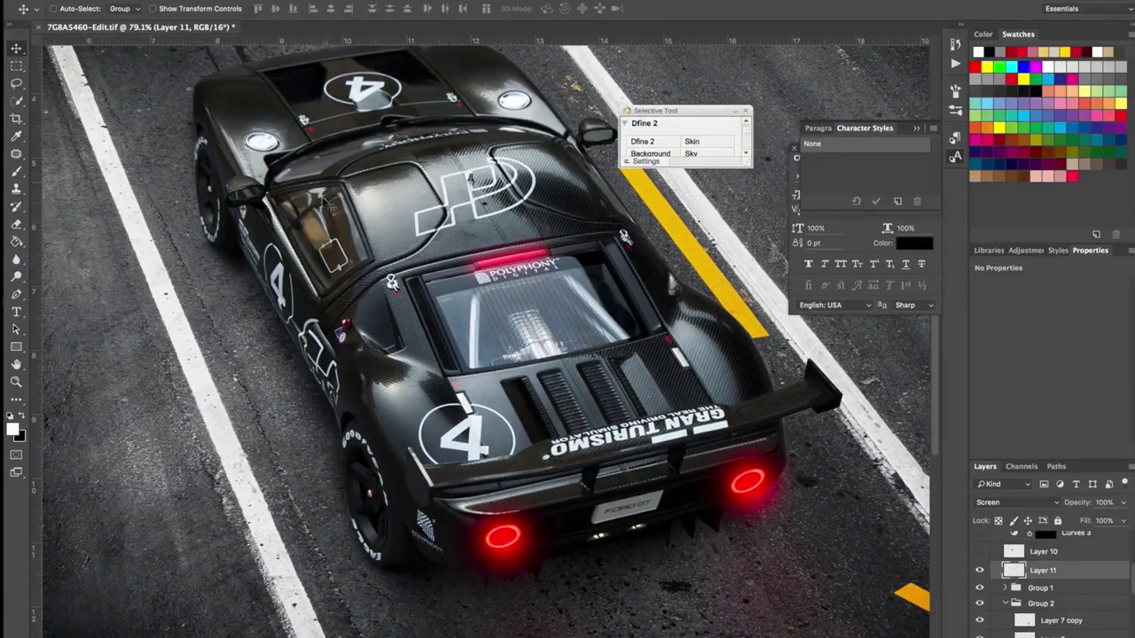
Step: Turn on the Color Efex Pro 4 layer at 18% opacity and select it
scroll(599, 323, "down", 3)
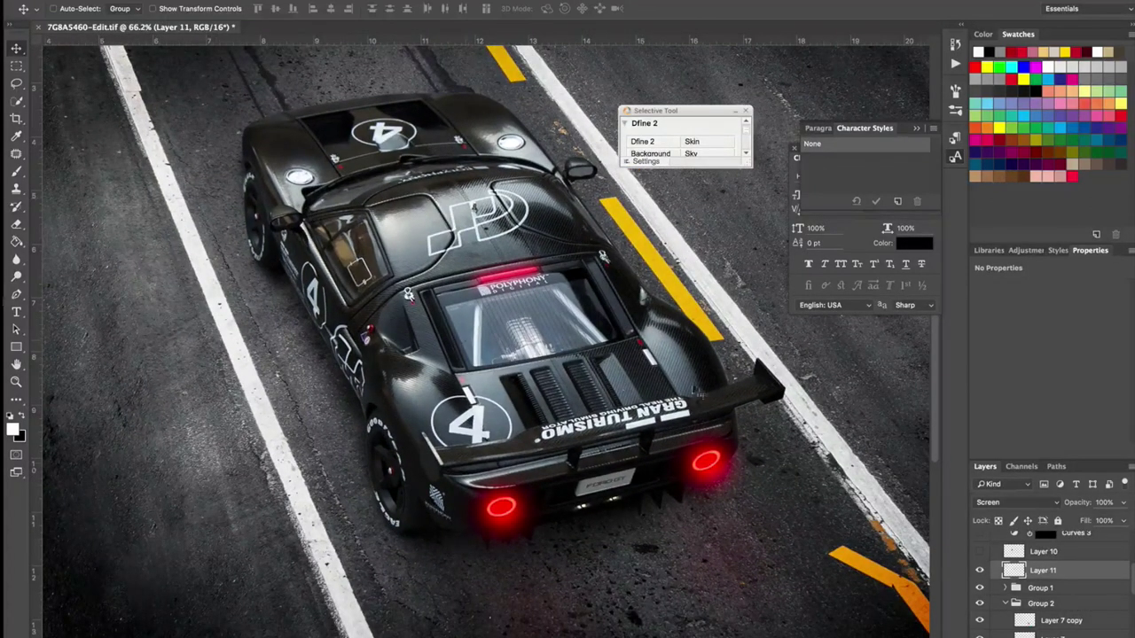
left_click(979, 552)
scroll(1020, 577, "up", 2)
left_click(1022, 592)
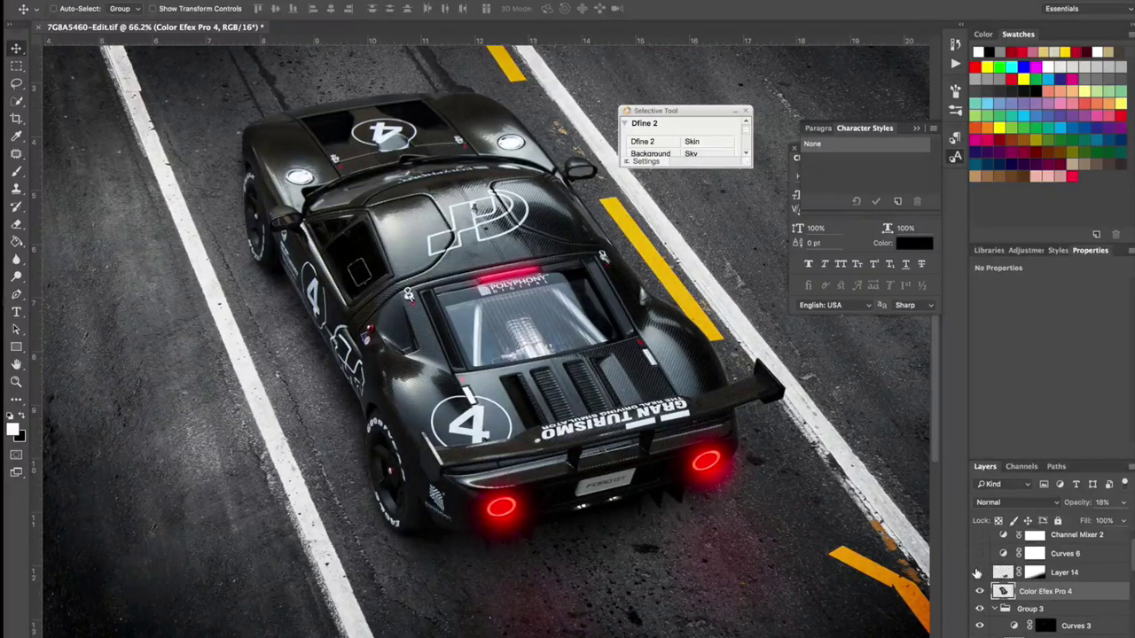
Step: Show Layer 14 above Color Efex Pro 4 to darken the road, and select it
left_click(979, 573)
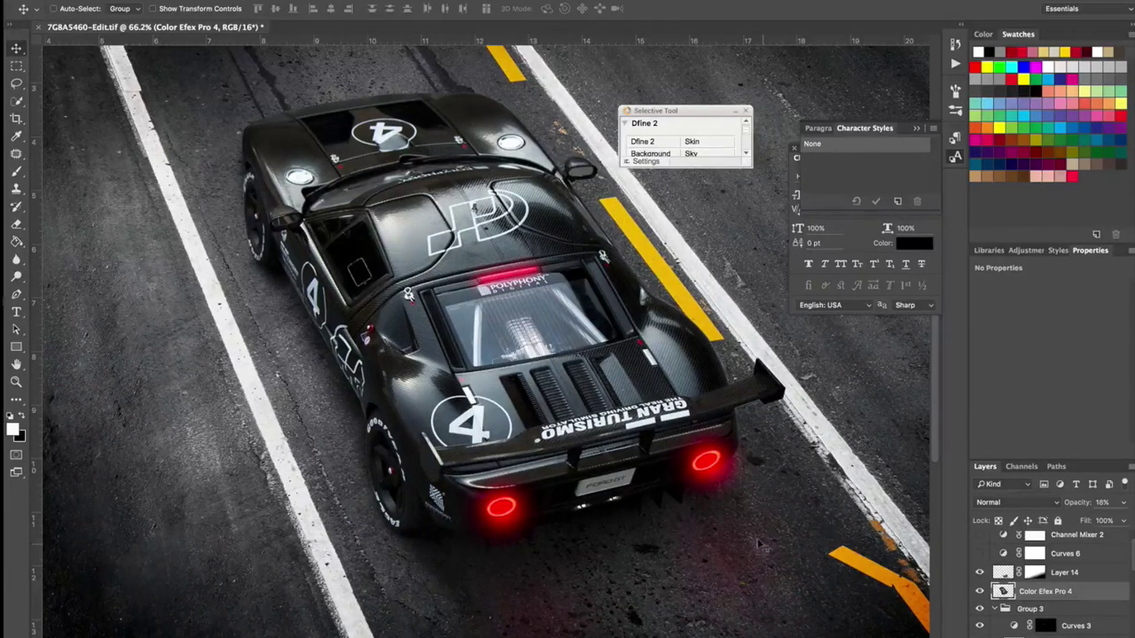
scroll(1018, 573, "up", 1)
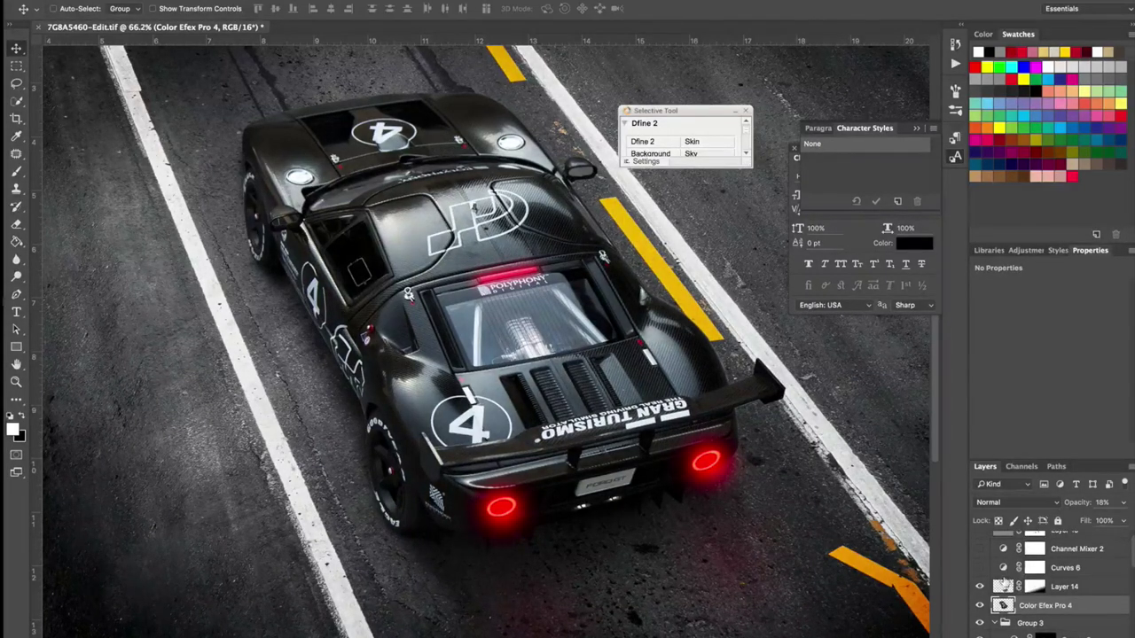
key("alt+bracketright")
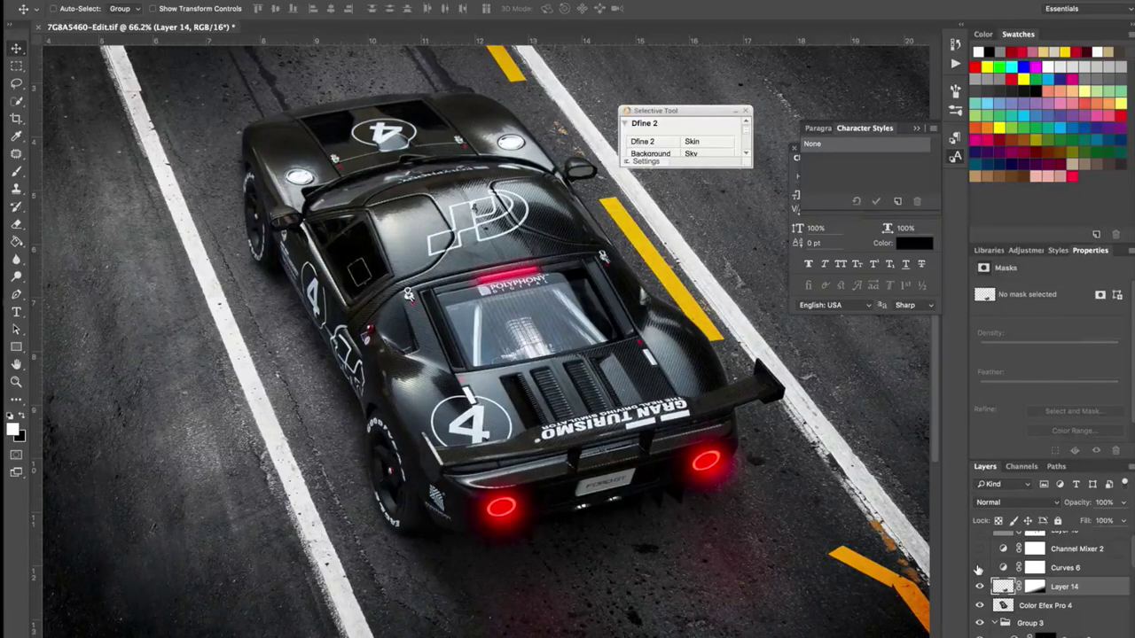
Step: View Curves 6's Red, Green and Blue channel curves, then target Channel Mixer 2's mask
left_click(1094, 570)
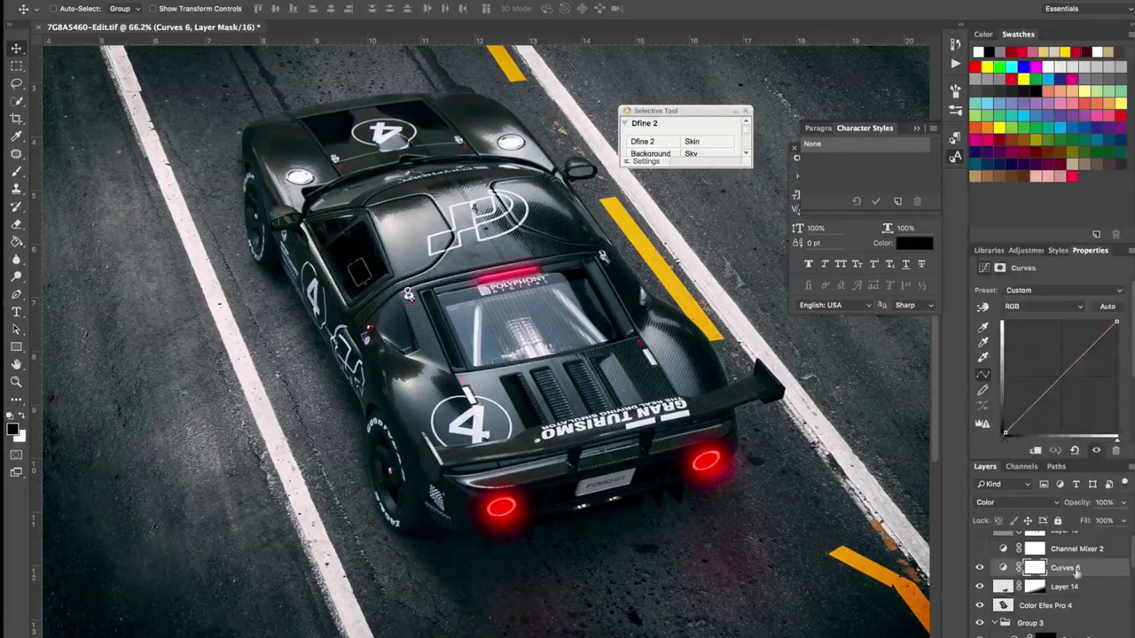
left_click(1055, 309)
left_click(1054, 319)
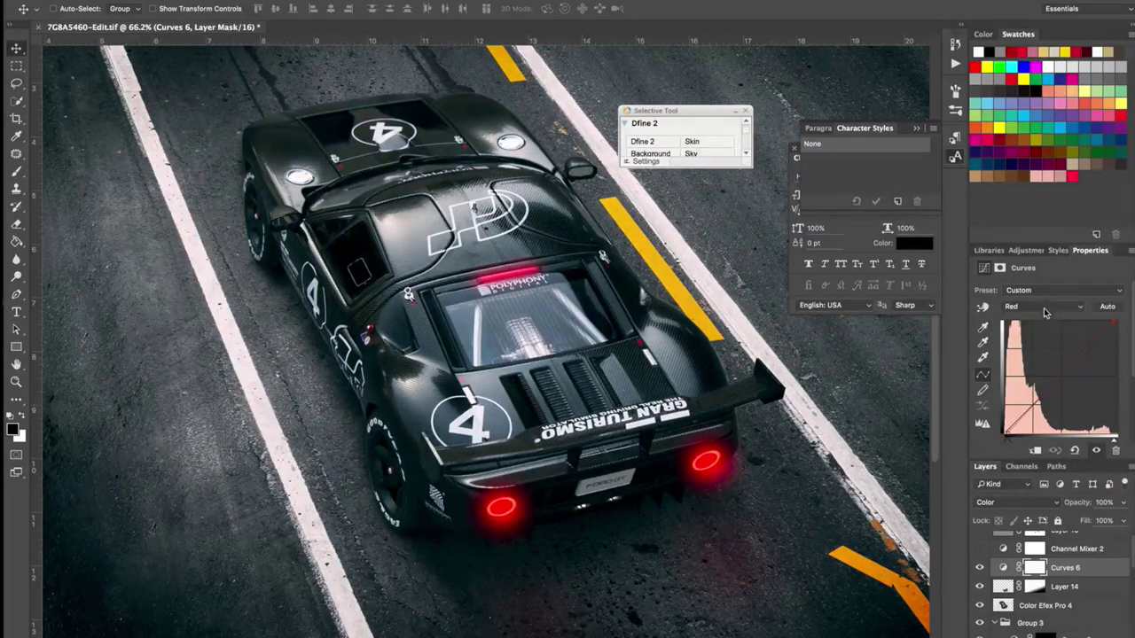
left_click(1045, 310)
left_click(1044, 317)
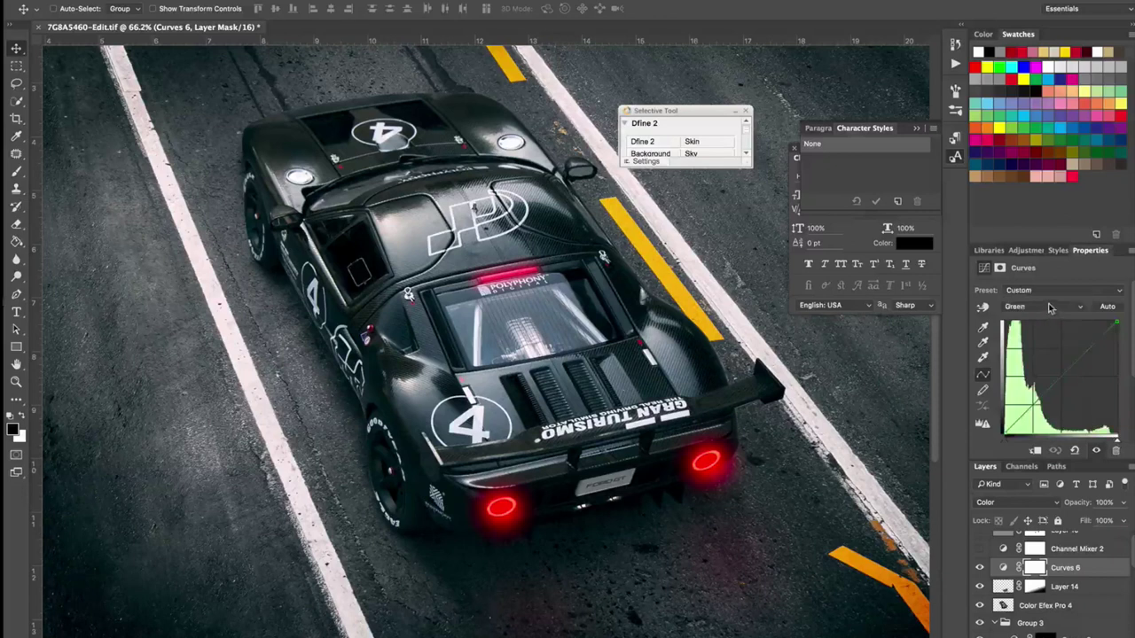
left_click(1049, 308)
left_click(1045, 320)
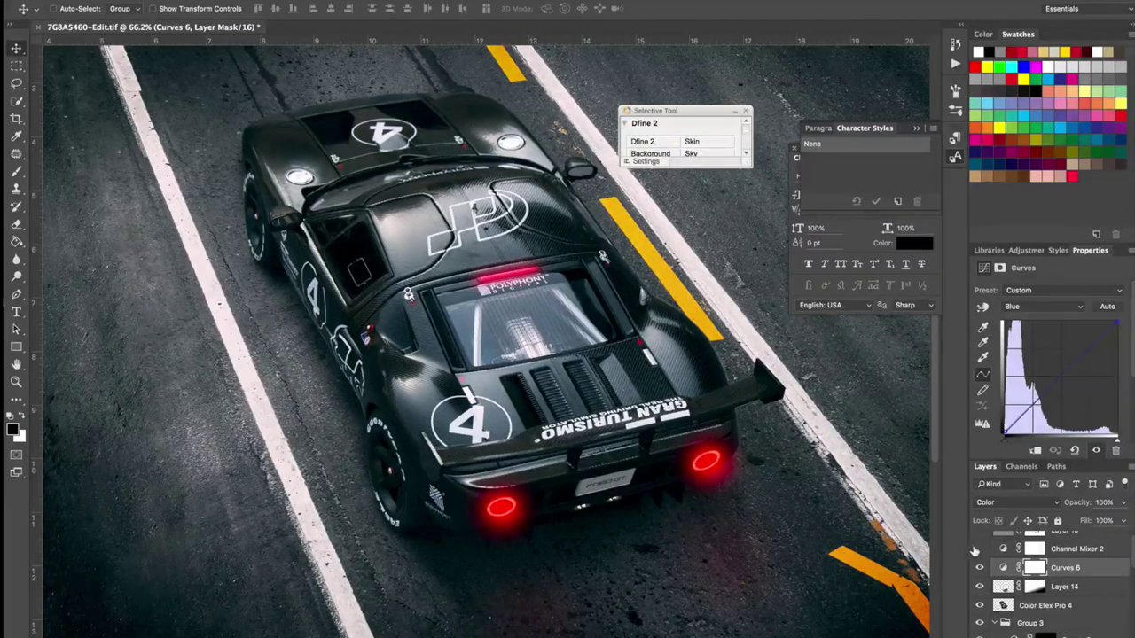
left_click(1036, 549)
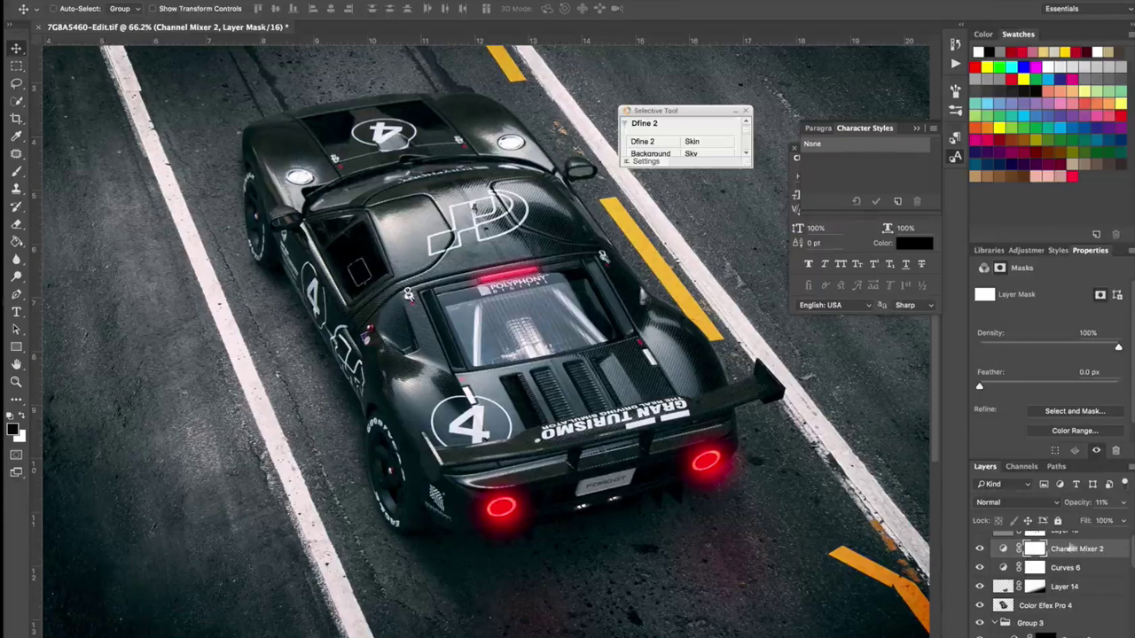
Step: Make Layer 15 visible in the full composite, then switch over to Lightroom
scroll(993, 592, "up", 1)
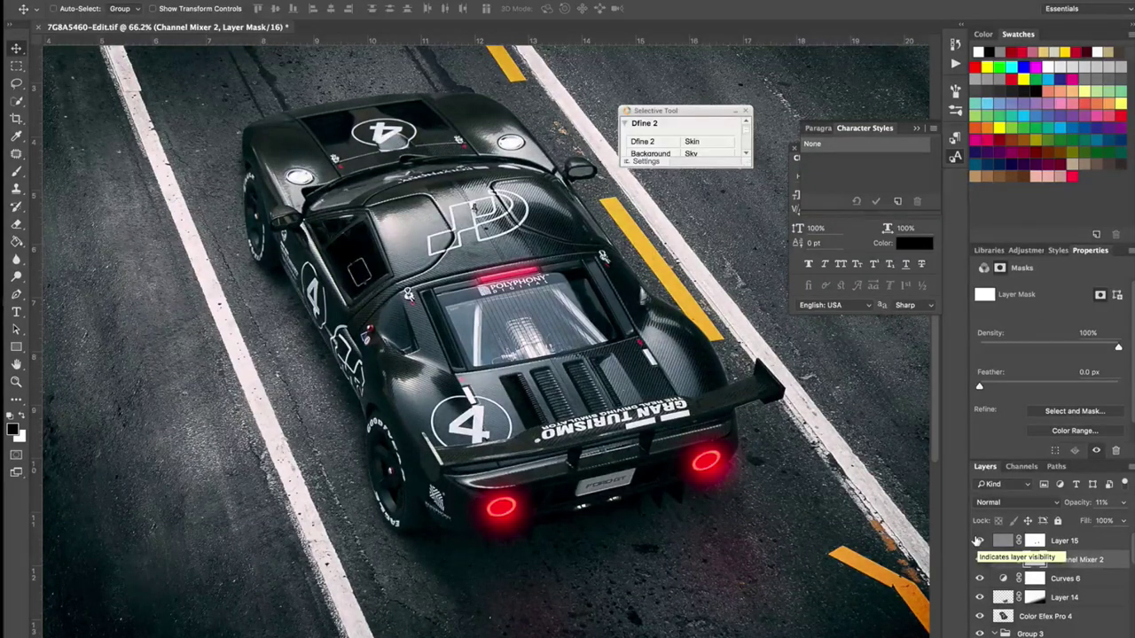
left_click(978, 540)
scroll(682, 392, "down", 3)
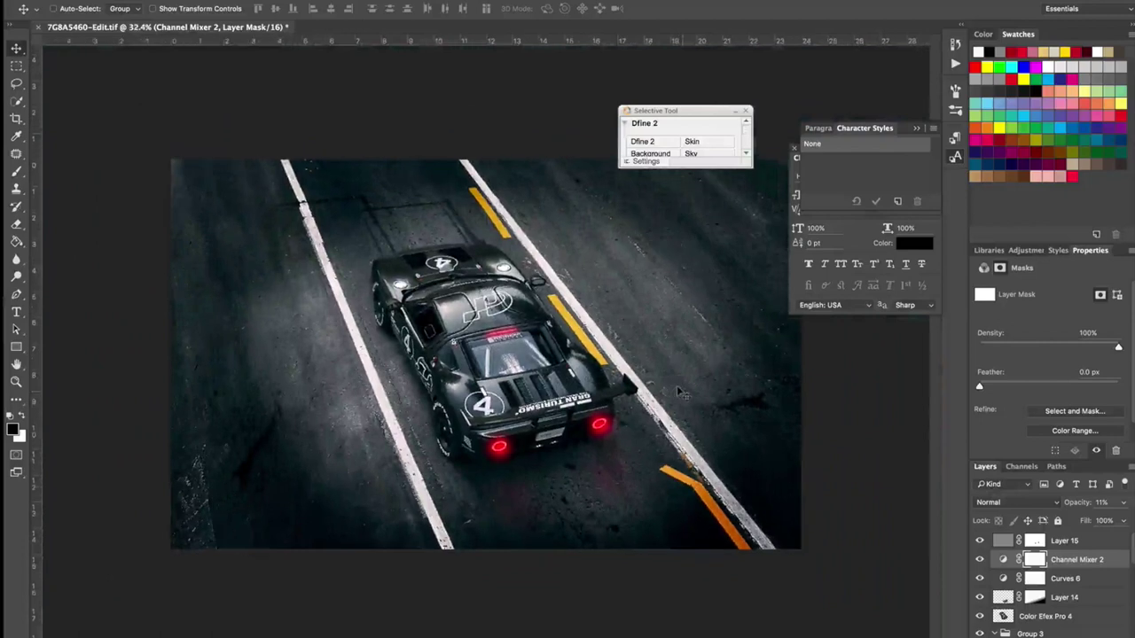
key("super+Tab")
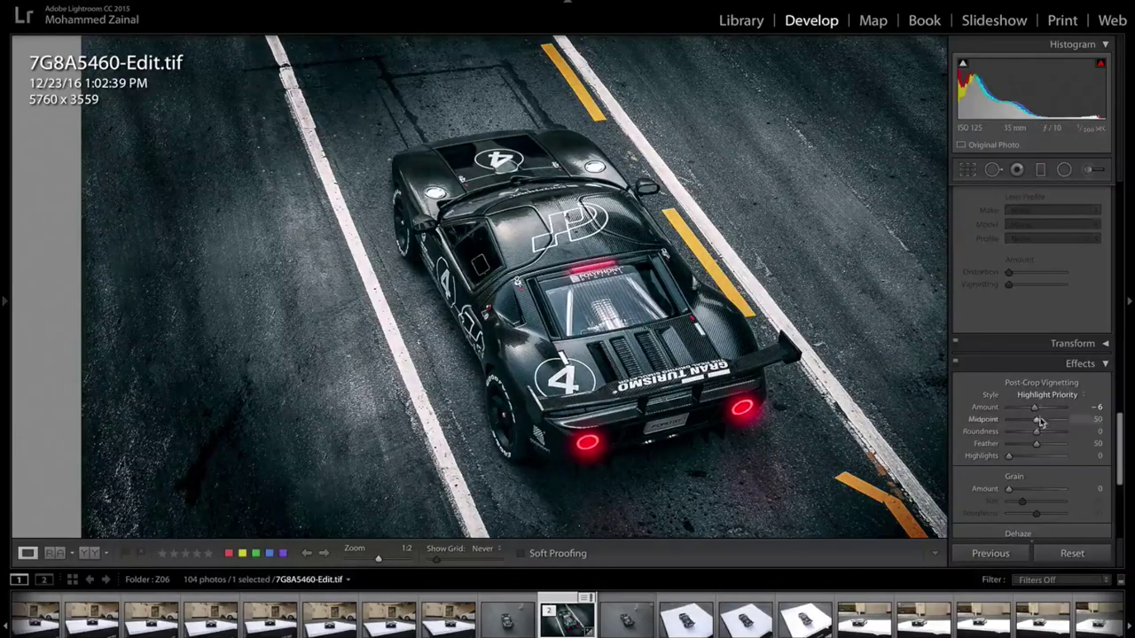
Step: Expand Split Toning (shadows hue 216, saturation 10) and switch it off to compare
scroll(1041, 422, "up", 10)
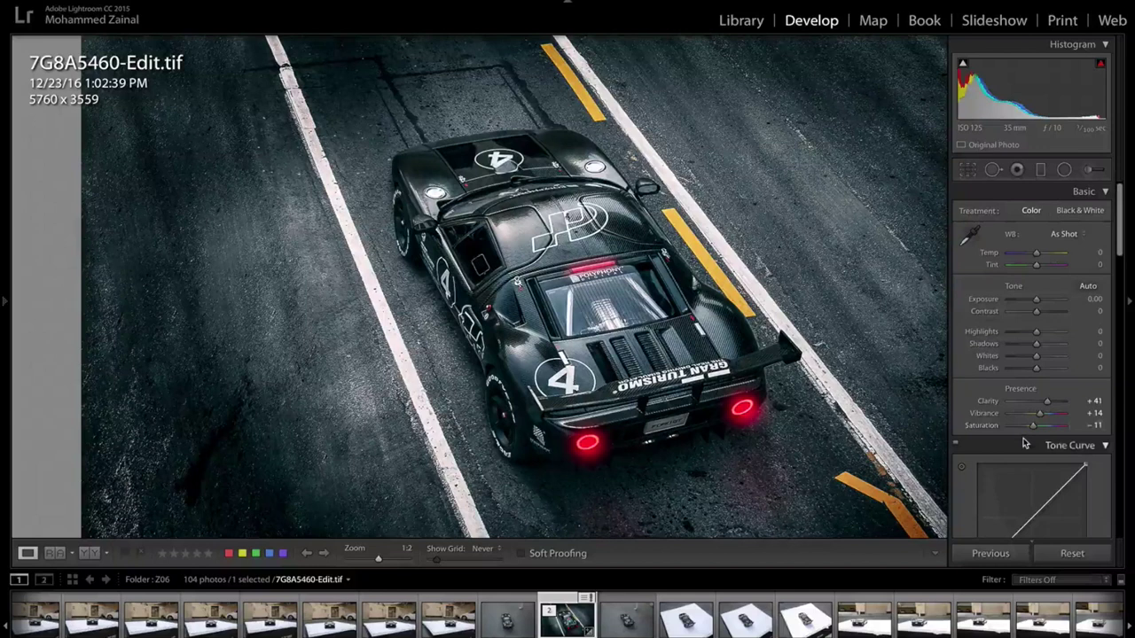
scroll(1024, 443, "down", 3)
scroll(1024, 443, "down", 4)
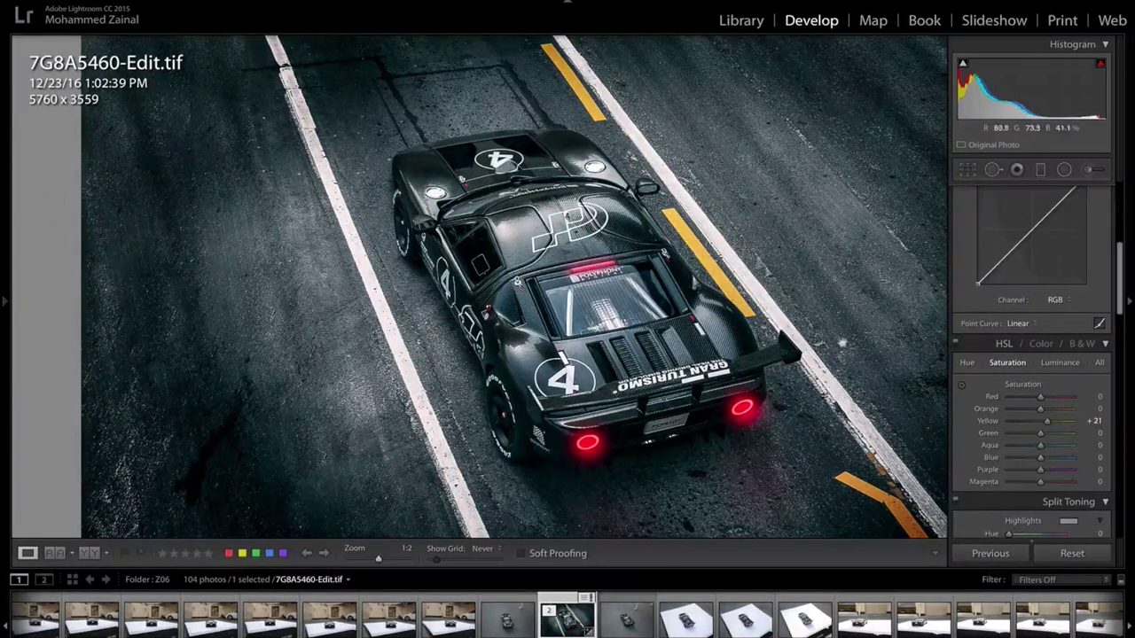
left_click(1106, 503)
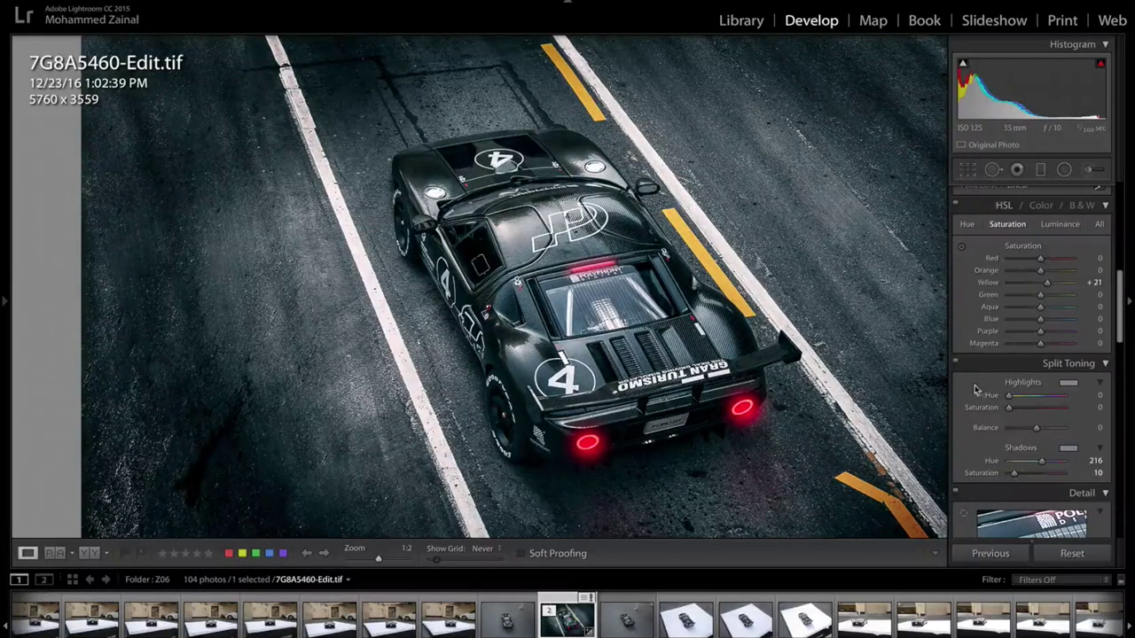
left_click(955, 364)
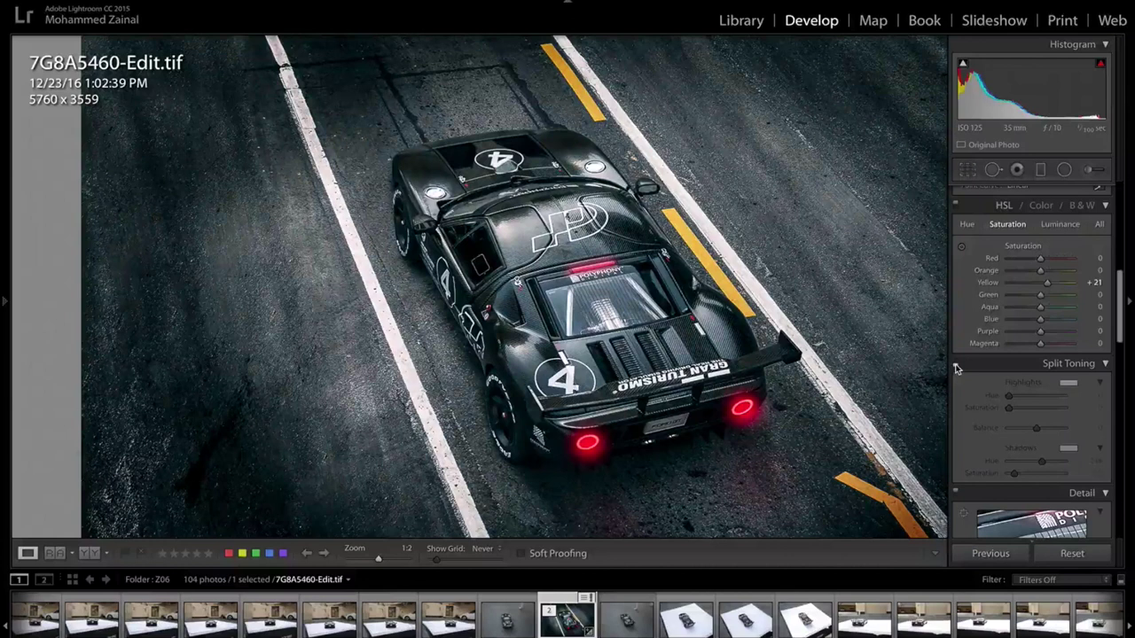
left_click(956, 364)
scroll(986, 424, "down", 1)
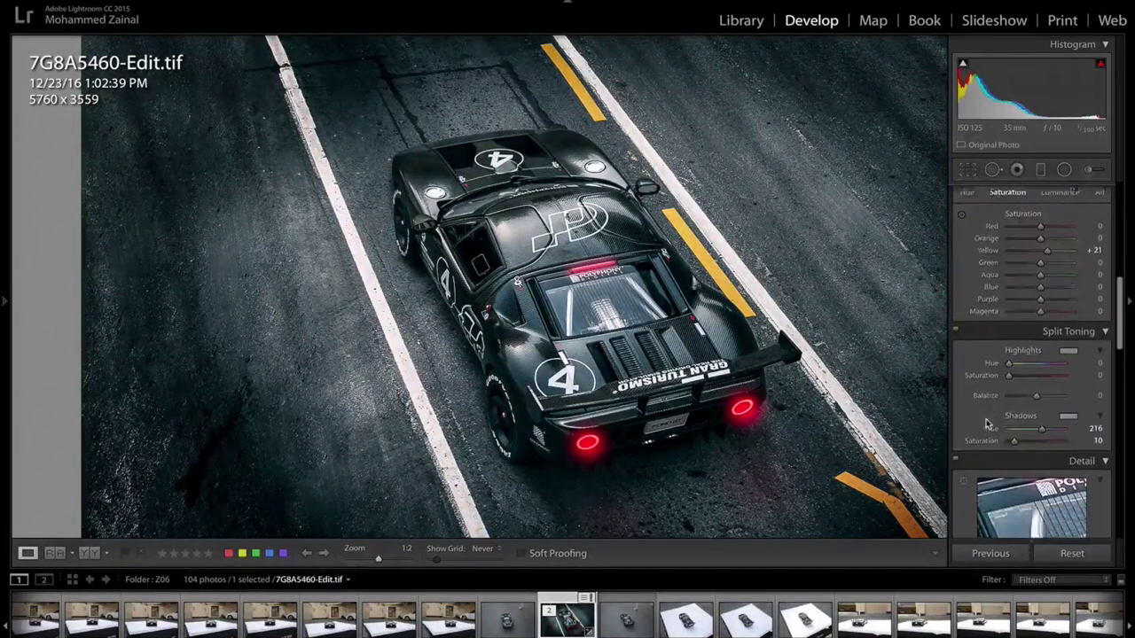
scroll(987, 425, "down", 6)
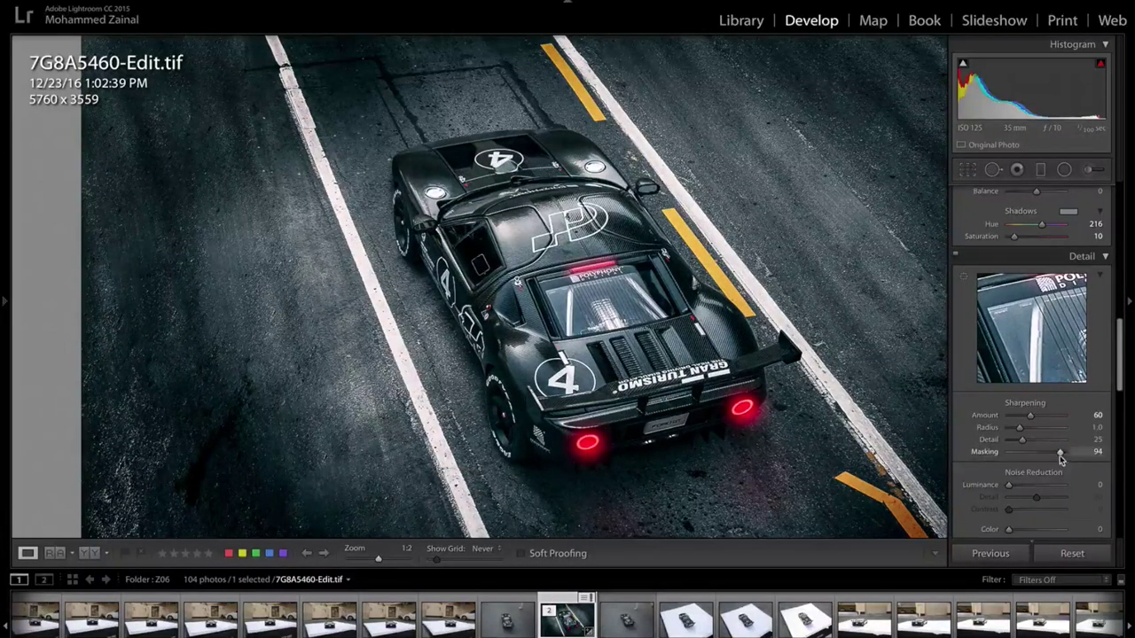
left_click(1060, 453, "alt")
scroll(1024, 500, "down", 2)
scroll(1025, 450, "down", 12)
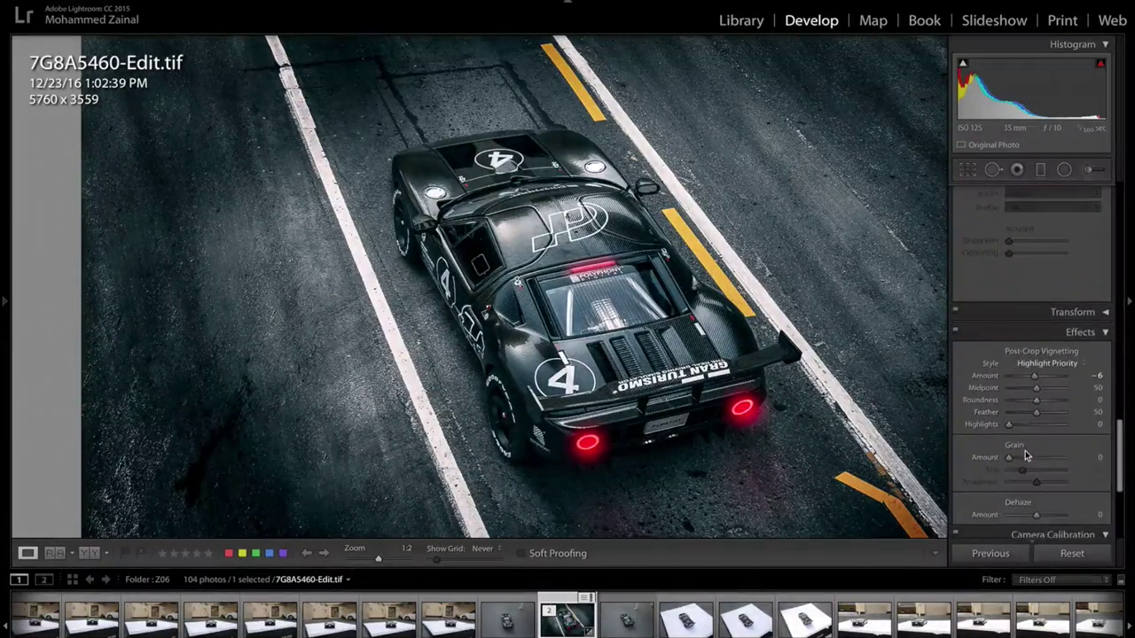
scroll(1025, 451, "down", 1)
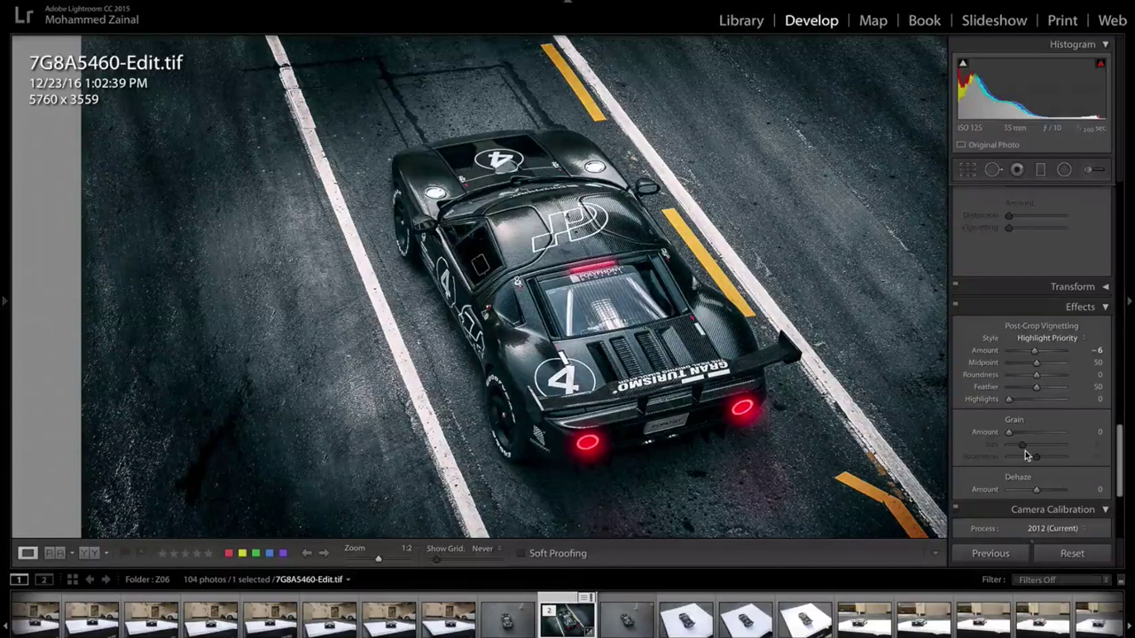